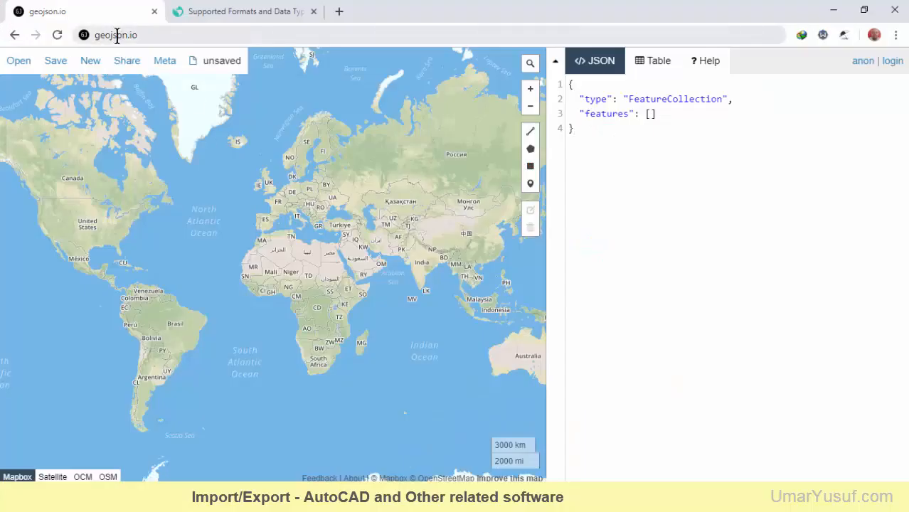
{"action": "mouse_move", "coordinate": [19, 62]}
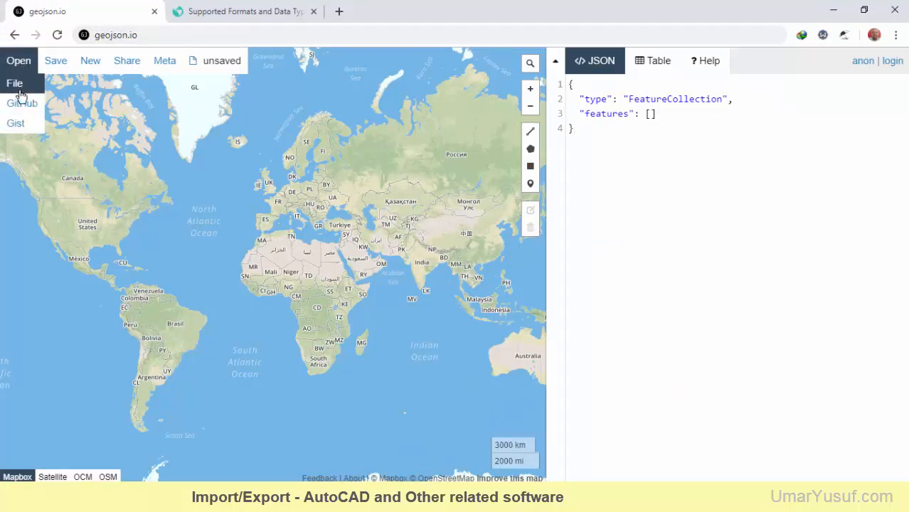
{"action": "left_click", "coordinate": [127, 36]}
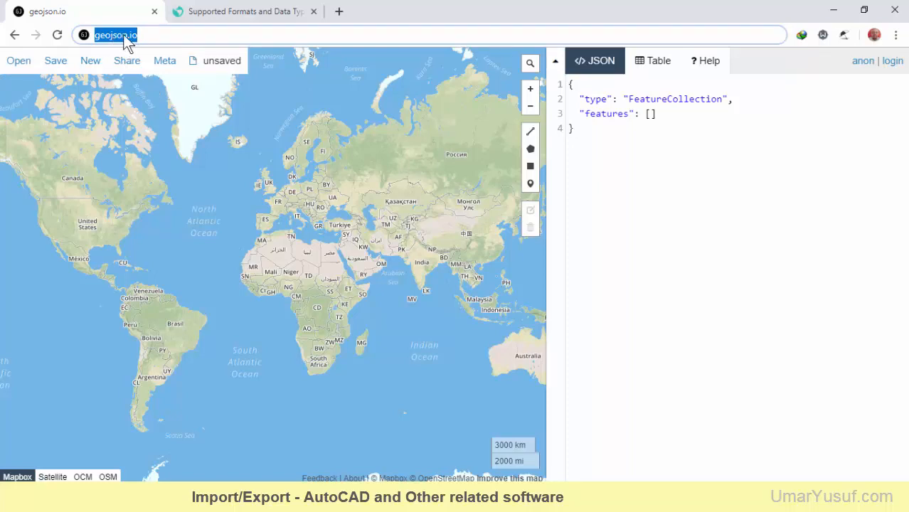
{"action": "left_click", "coordinate": [142, 36]}
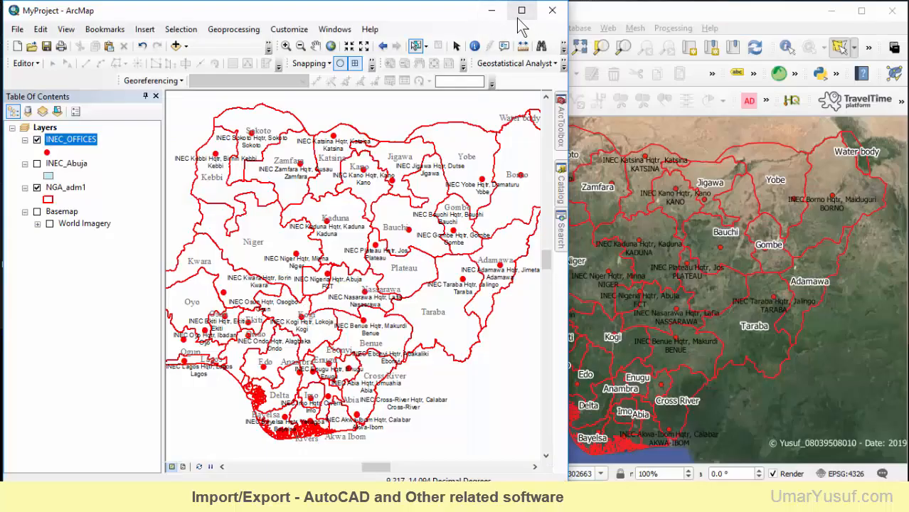
Maximize the ArcMap window and zoom the map to the INEC_OFFICES layer
{"action": "left_click", "coordinate": [521, 10]}
{"action": "right_click", "coordinate": [64, 135]}
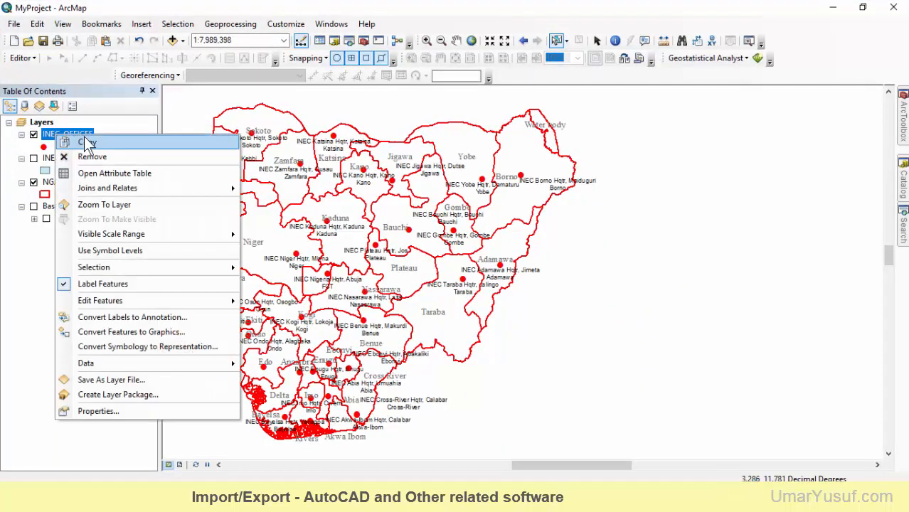
{"action": "left_click", "coordinate": [97, 208]}
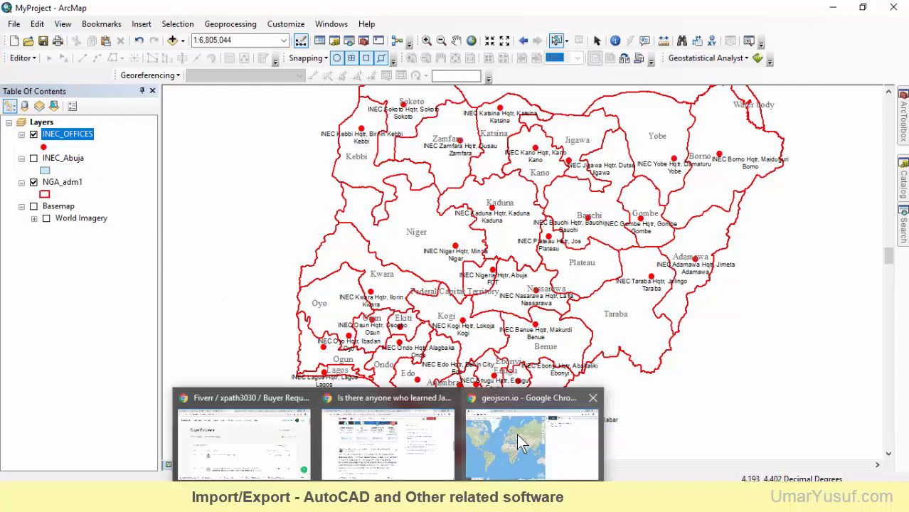
View the geojson.io page in Chrome and return to ArcMap
{"action": "left_click", "coordinate": [523, 435]}
{"action": "mouse_move", "coordinate": [13, 61]}
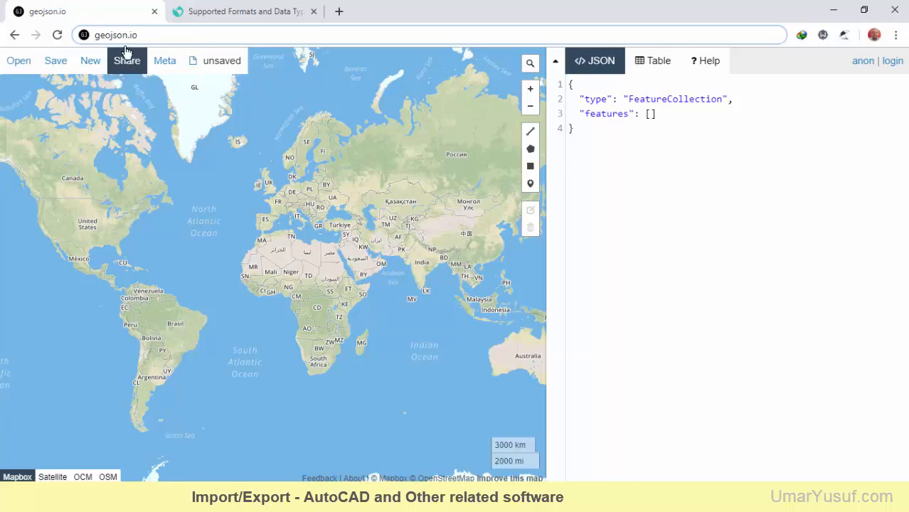
{"action": "key", "text": "alt+Tab"}
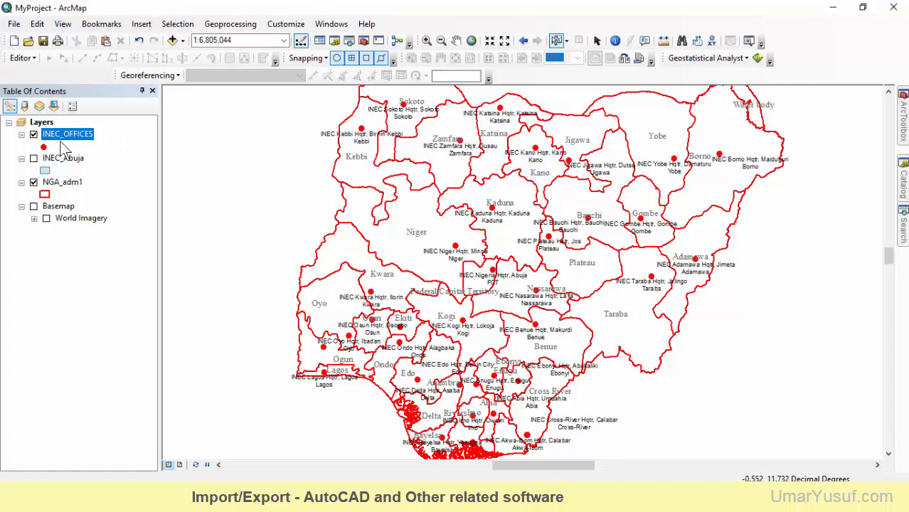
Hide the INEC_OFFICES points and display only the NGA_adm1 state boundaries
{"action": "left_click", "coordinate": [34, 183]}
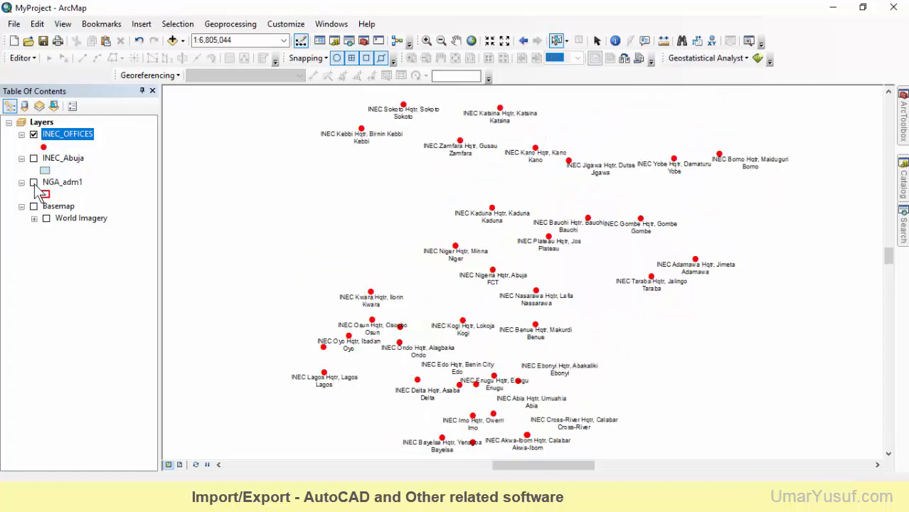
{"action": "left_click", "coordinate": [35, 183]}
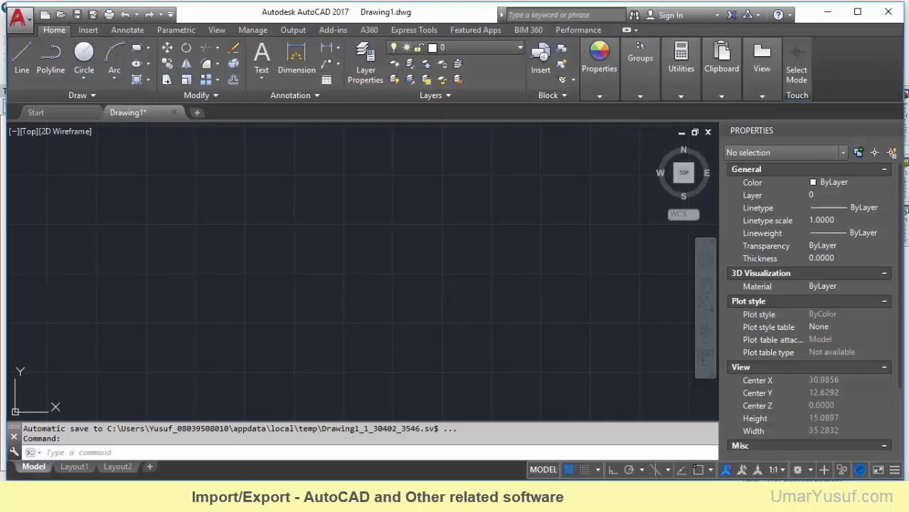
Check which file types AutoCAD offers for saving Drawing1, cancel the save and return to ArcMap
{"action": "left_click", "coordinate": [93, 15]}
{"action": "left_click", "coordinate": [497, 396]}
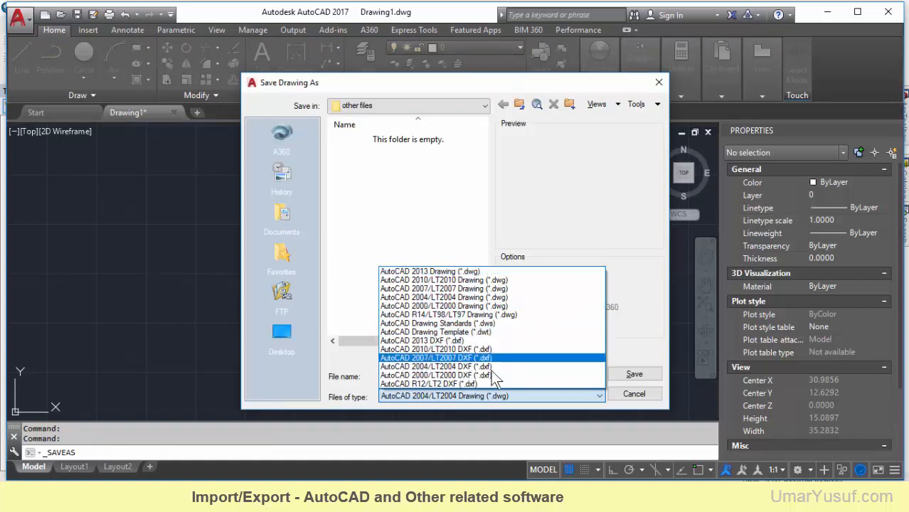
{"action": "left_click", "coordinate": [658, 84]}
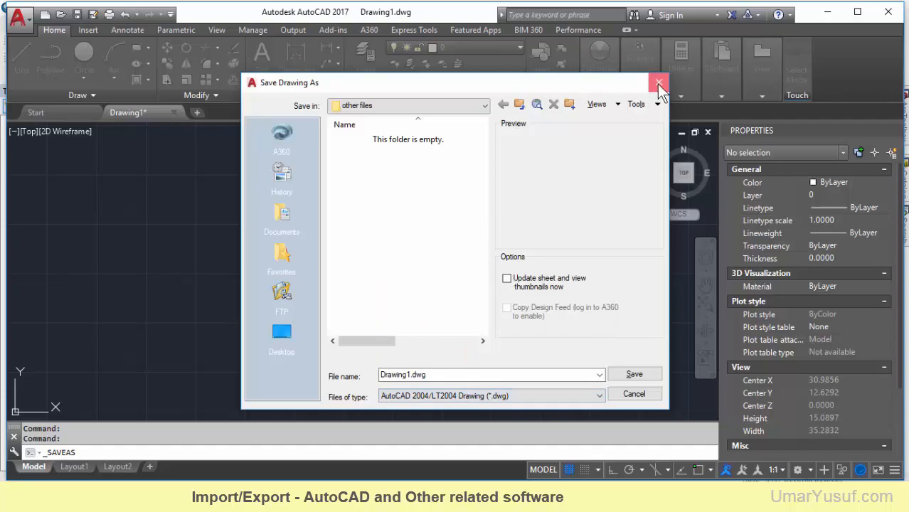
{"action": "left_click", "coordinate": [658, 83]}
{"action": "left_click", "coordinate": [827, 12]}
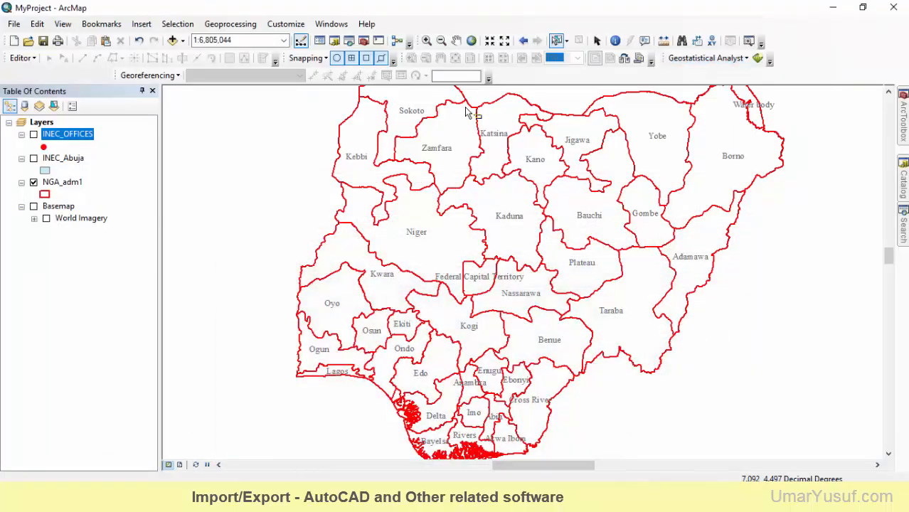
Select the NGA_adm1 layer and switch its display off and on again
{"action": "left_click", "coordinate": [61, 184]}
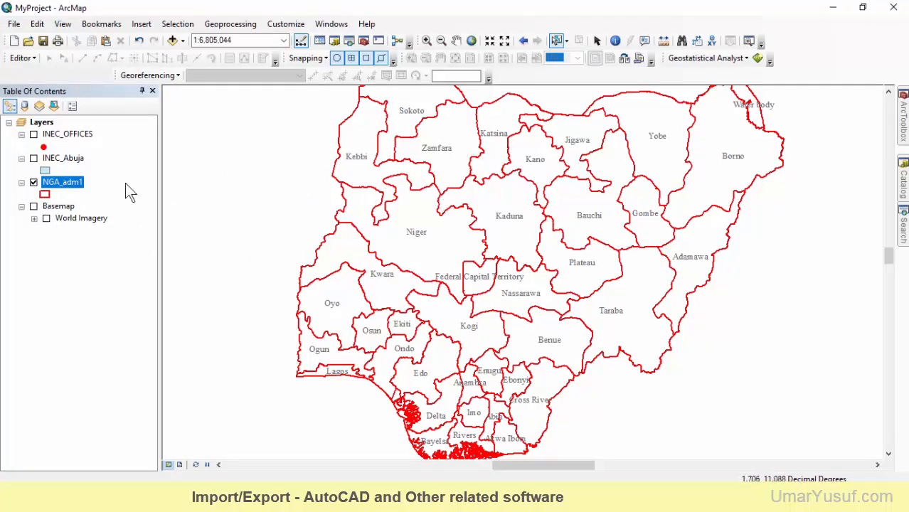
{"action": "left_click", "coordinate": [33, 183]}
{"action": "left_click", "coordinate": [34, 183]}
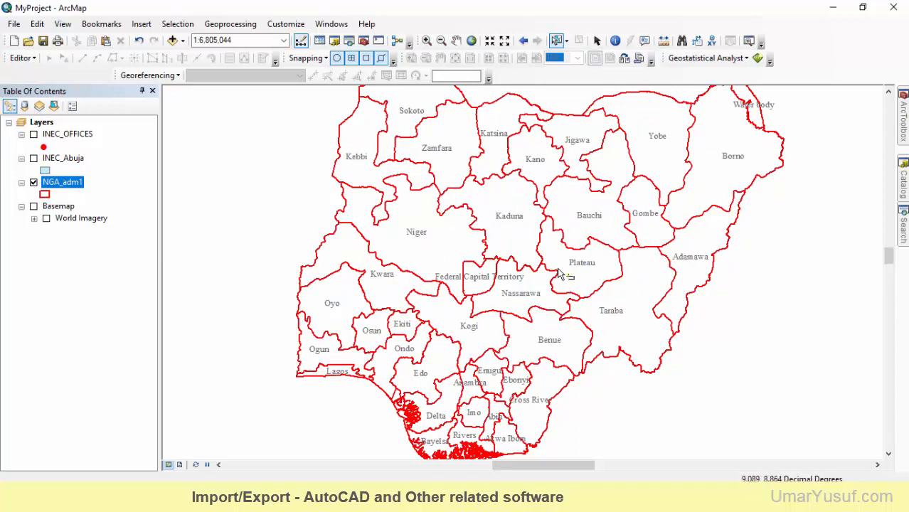
Open the Export to CAD tool from the To CAD conversion toolset in ArcToolbox
{"action": "left_click", "coordinate": [903, 114]}
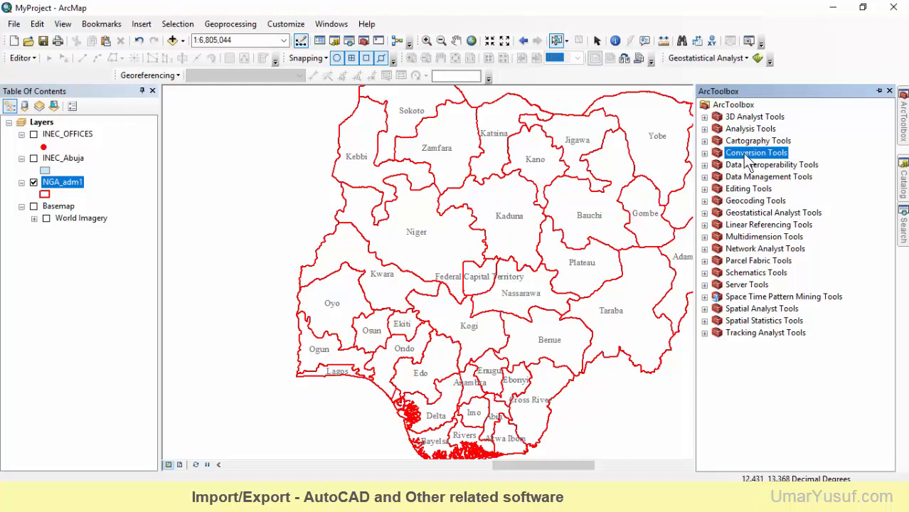
{"action": "left_click", "coordinate": [704, 153]}
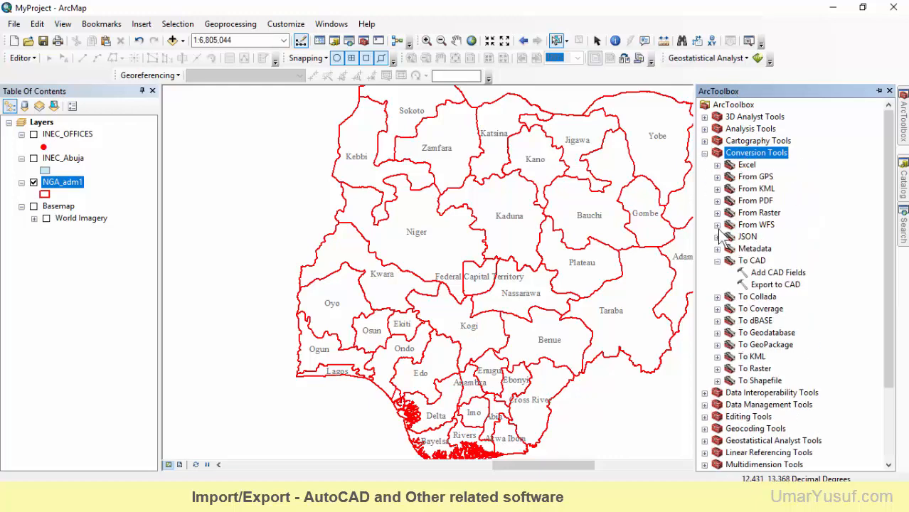
{"action": "left_click", "coordinate": [717, 261]}
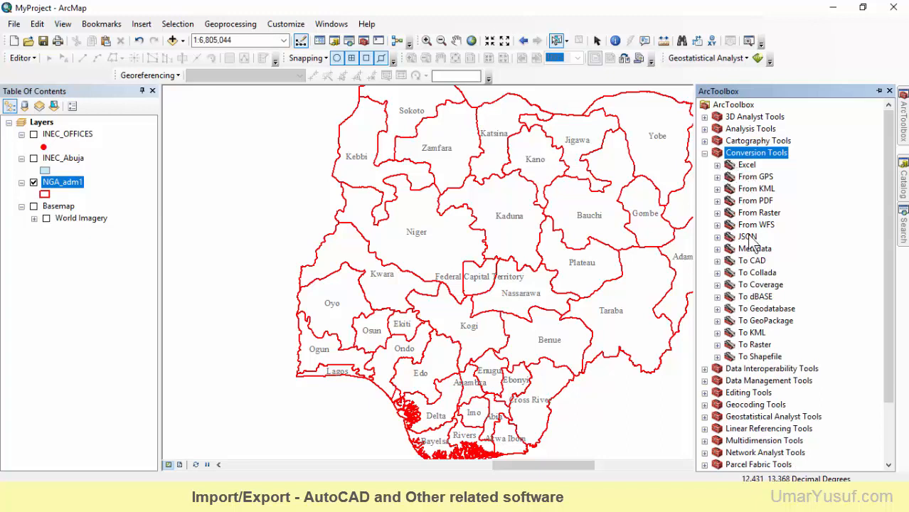
{"action": "left_click", "coordinate": [751, 261]}
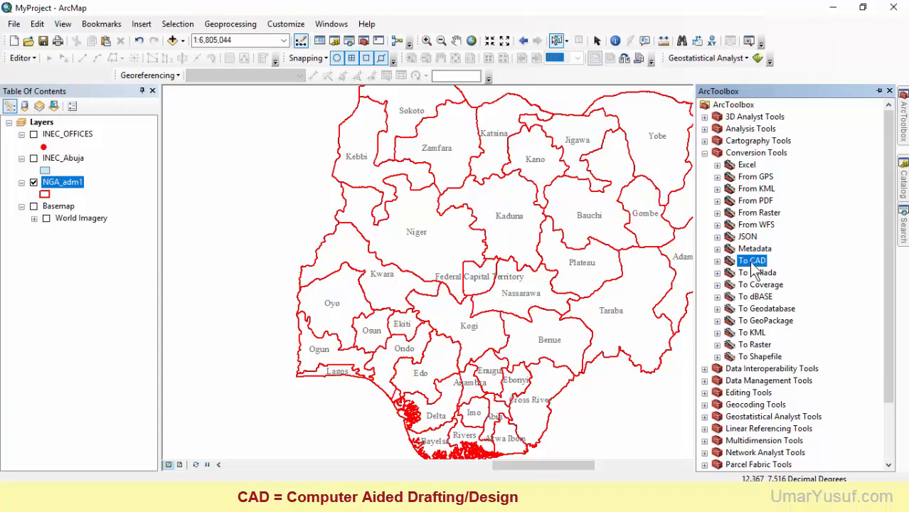
{"action": "left_click", "coordinate": [717, 262]}
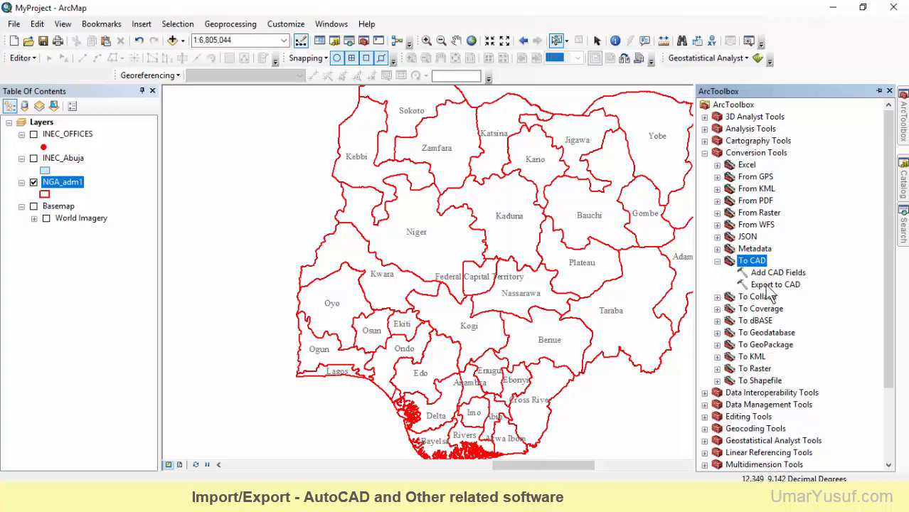
{"action": "left_click", "coordinate": [763, 286]}
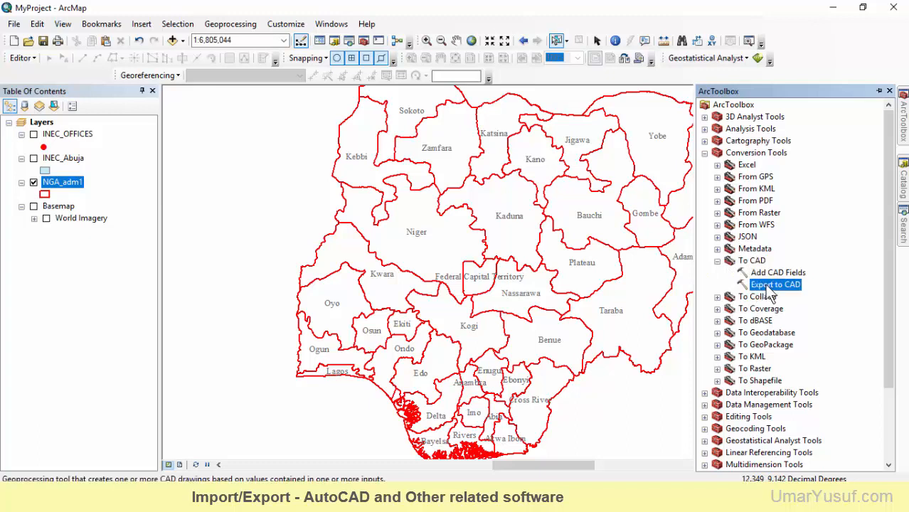
{"action": "left_click", "coordinate": [758, 274]}
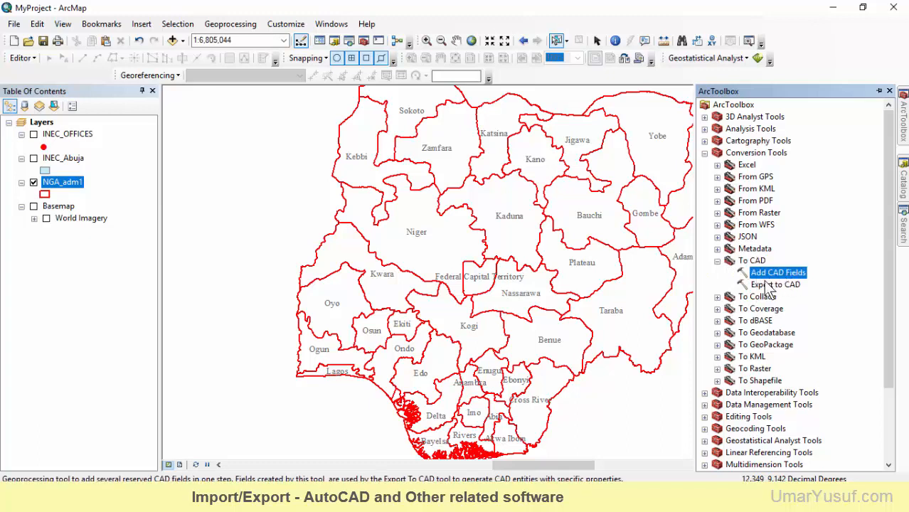
{"action": "left_click", "coordinate": [770, 285]}
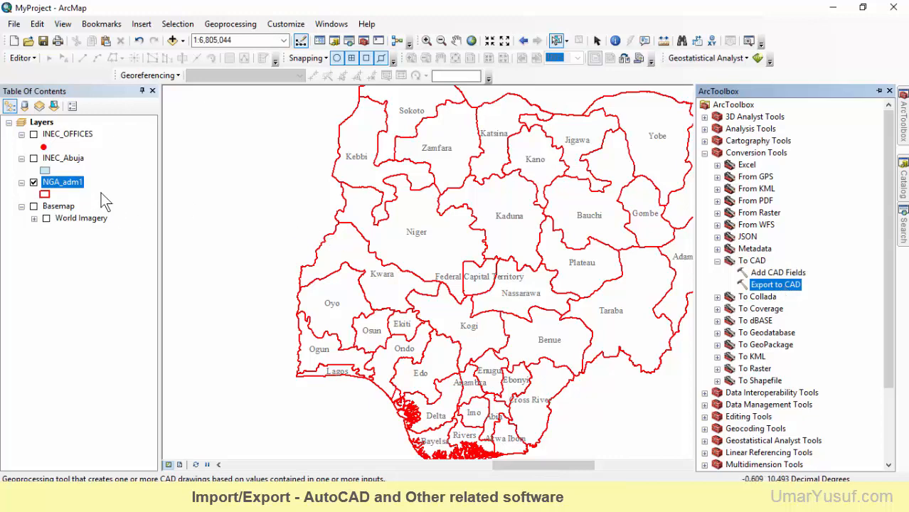
{"action": "double_click", "coordinate": [768, 284]}
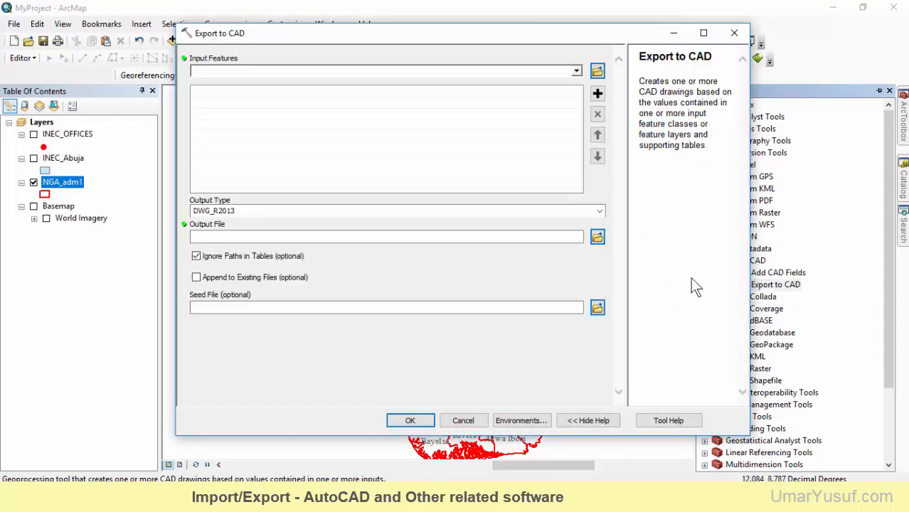
Add NGA_adm1 as the input feature layer for the CAD export
{"action": "left_click_drag", "start_coordinate": [393, 34], "coordinate": [357, 55]}
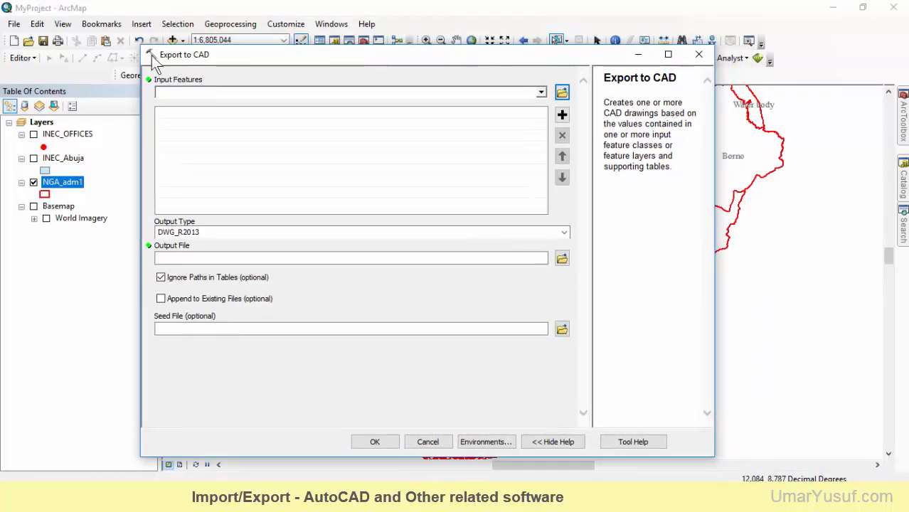
{"action": "left_click", "coordinate": [541, 92]}
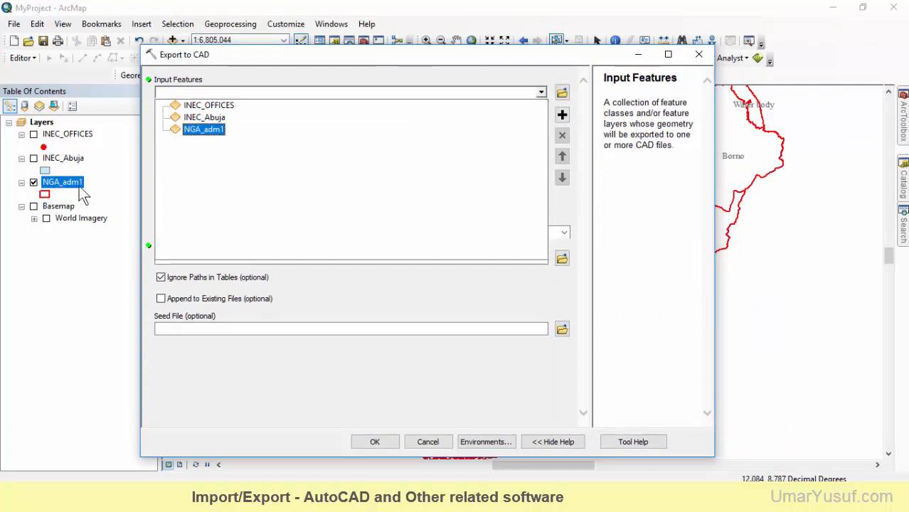
{"action": "left_click", "coordinate": [205, 129]}
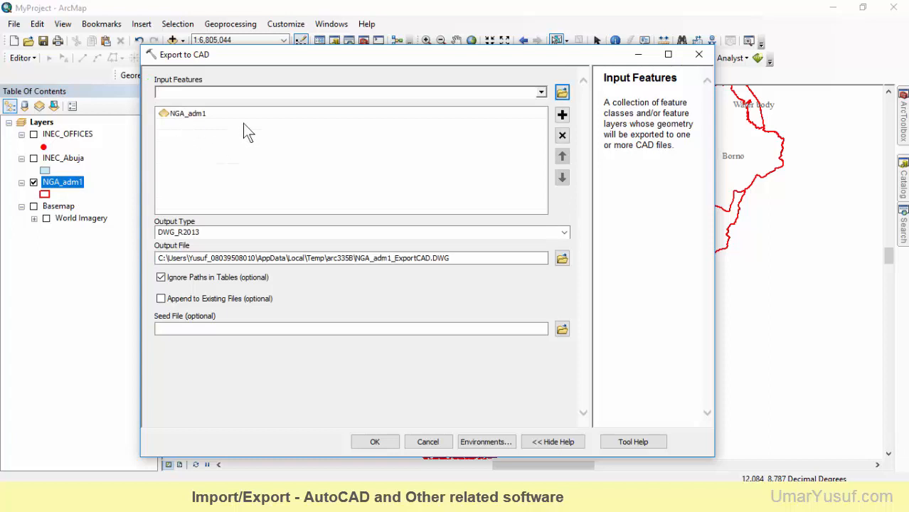
Set the export's output type to DWG_R2010, declining the ActiveX interaction
{"action": "left_click", "coordinate": [564, 233]}
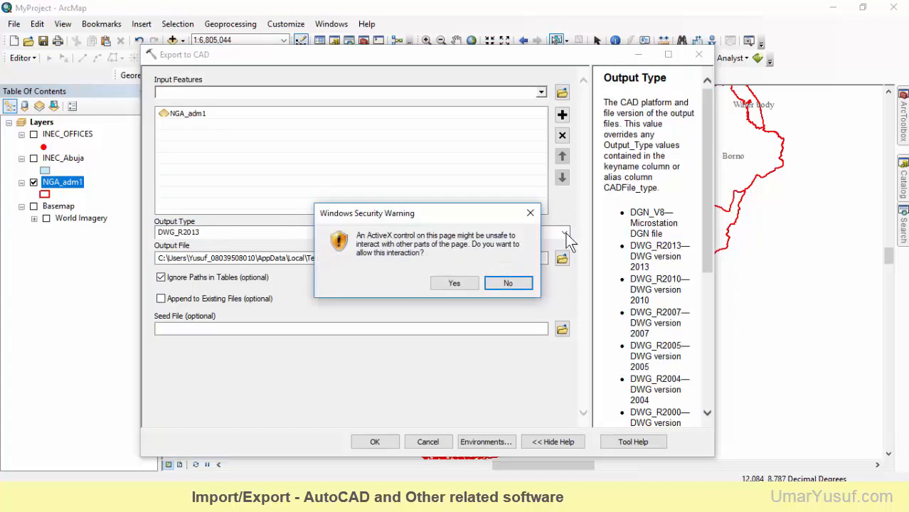
{"action": "left_click", "coordinate": [507, 283]}
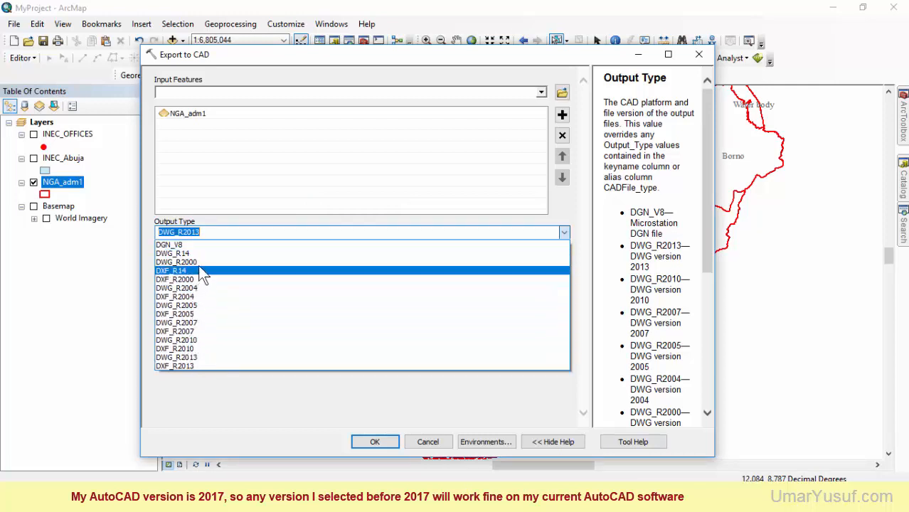
{"action": "left_click", "coordinate": [200, 340]}
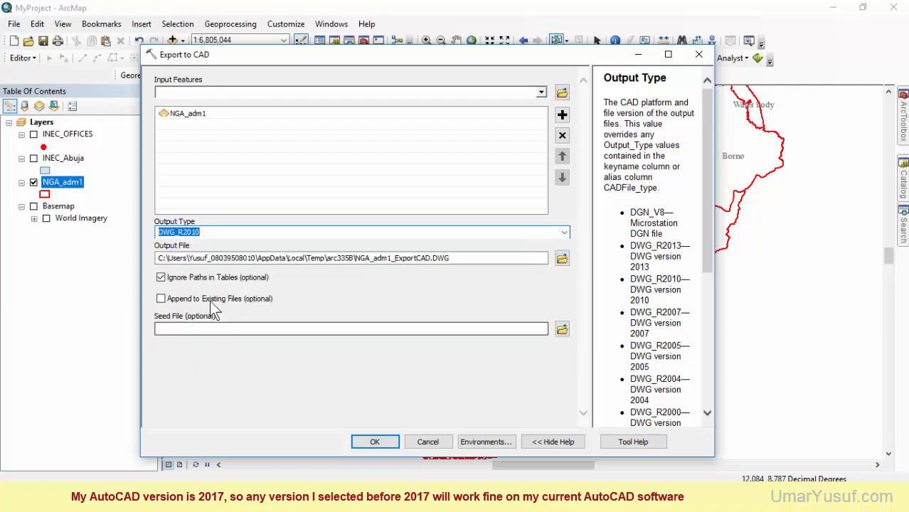
Set the output file to NGA_adm1 in the "other files" folder, saved as a Cad Drawing dataset
{"action": "left_click", "coordinate": [562, 258]}
{"action": "left_click", "coordinate": [369, 170]}
{"action": "left_click", "coordinate": [341, 194]}
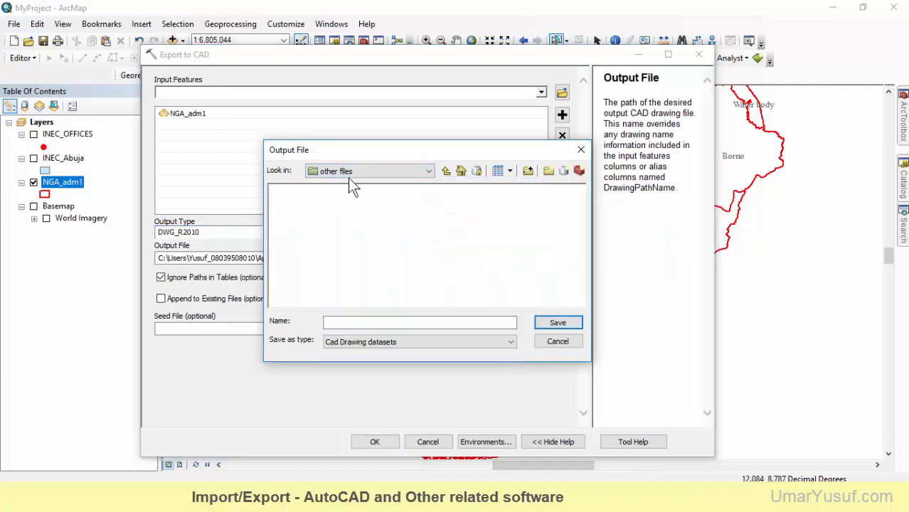
{"action": "left_click", "coordinate": [405, 171]}
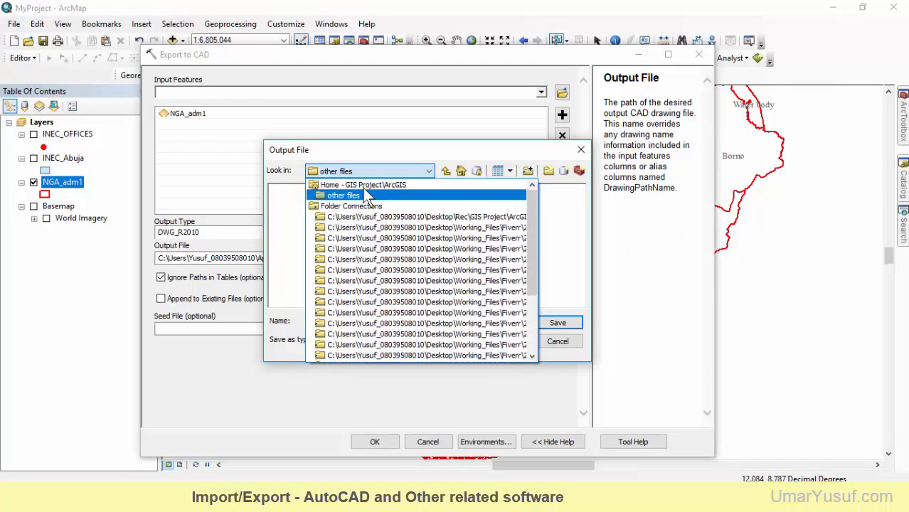
{"action": "left_click", "coordinate": [344, 195]}
{"action": "left_click", "coordinate": [378, 321]}
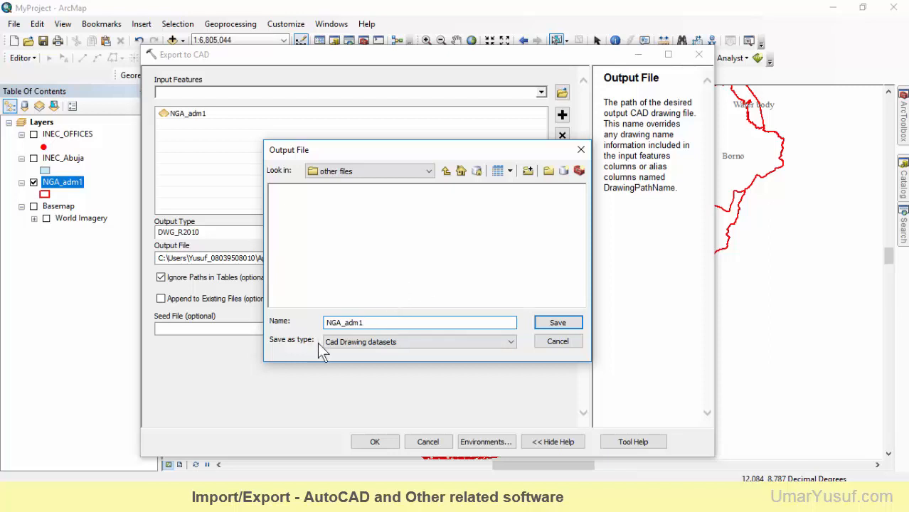
{"action": "left_click", "coordinate": [416, 343]}
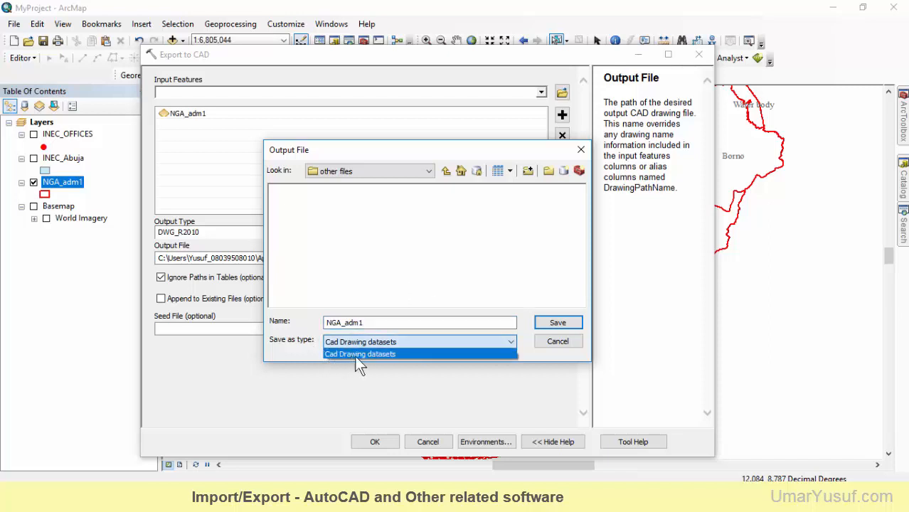
{"action": "left_click", "coordinate": [359, 353]}
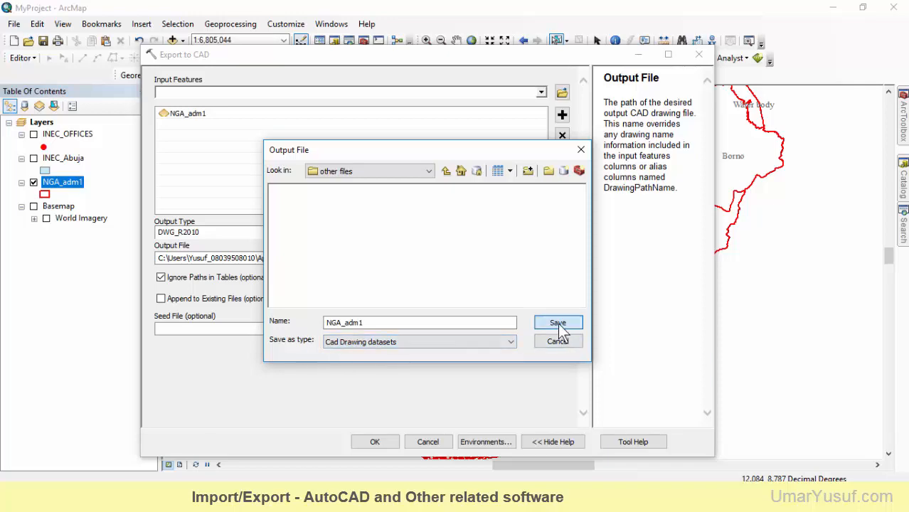
{"action": "left_click", "coordinate": [557, 323]}
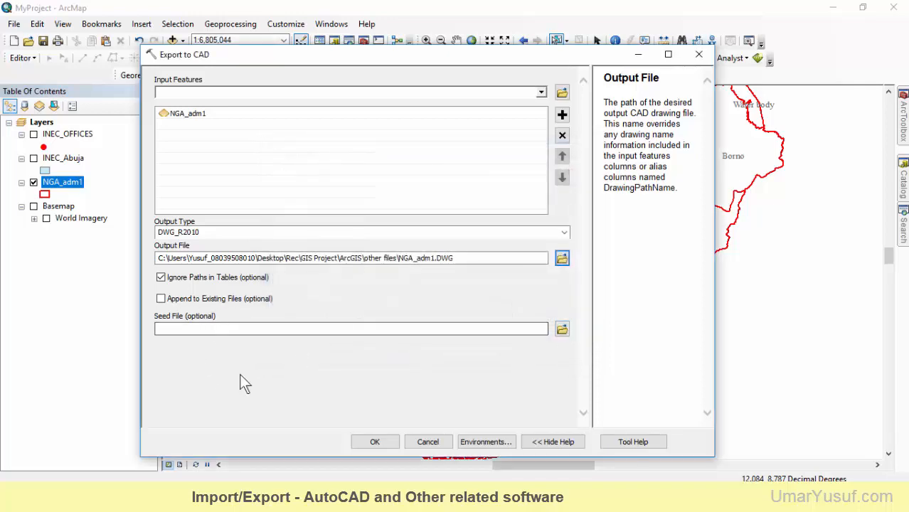
Run the CAD export and remove the resulting NGA_adm1 CAD group layer from the map
{"action": "left_click", "coordinate": [375, 443]}
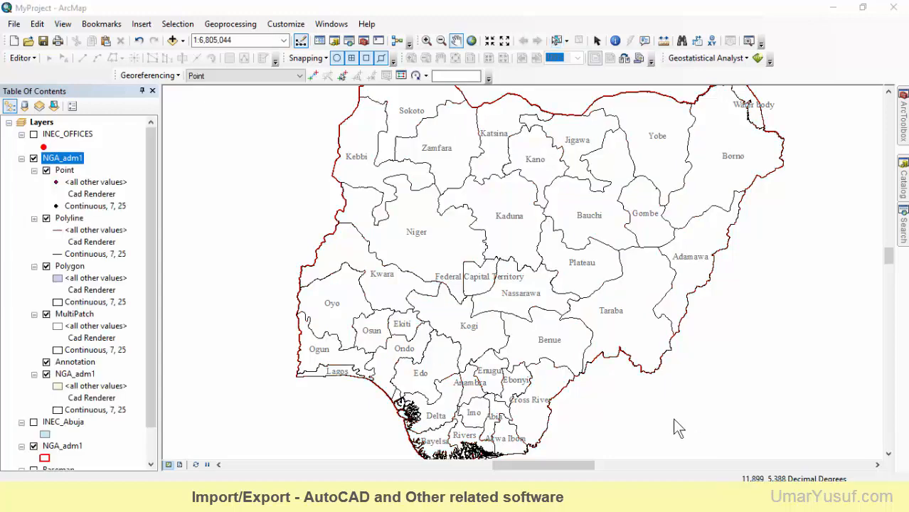
{"action": "right_click", "coordinate": [66, 164]}
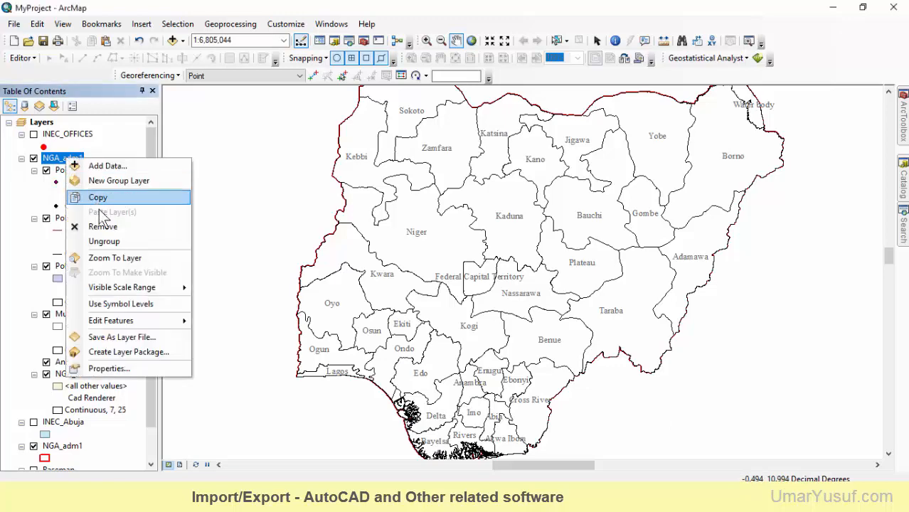
{"action": "left_click", "coordinate": [99, 233]}
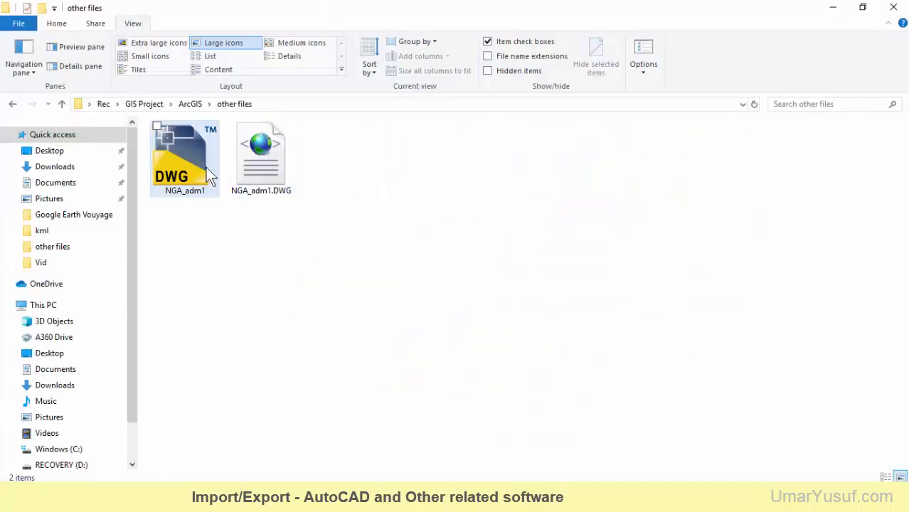
Switch to AutoCAD and open NGA_adm1 from the "other files" folder, choosing to continue opening the foreign DWG file
{"action": "left_click", "coordinate": [203, 168]}
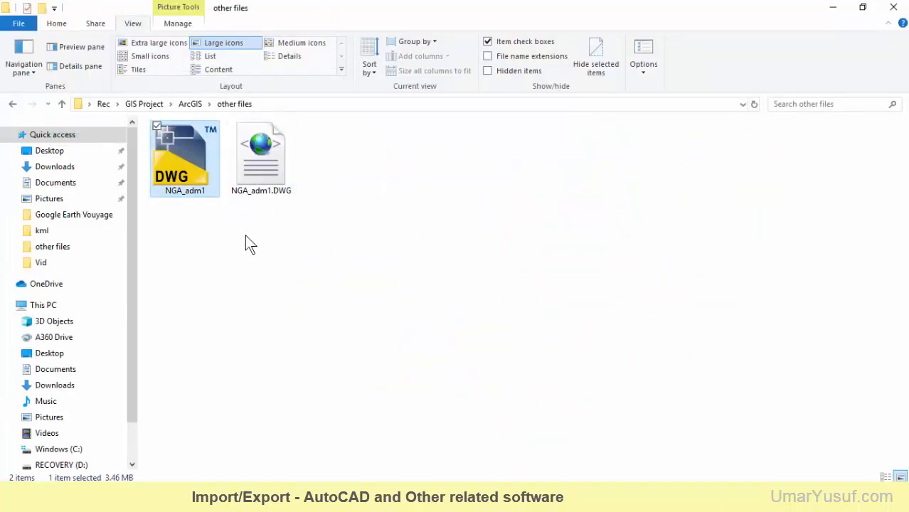
{"action": "left_click", "coordinate": [440, 393]}
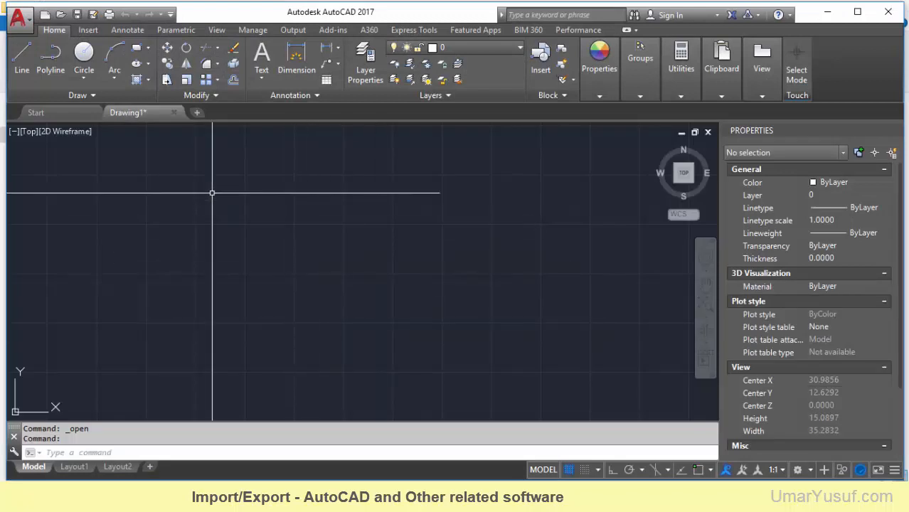
{"action": "key", "text": "ctrl+o"}
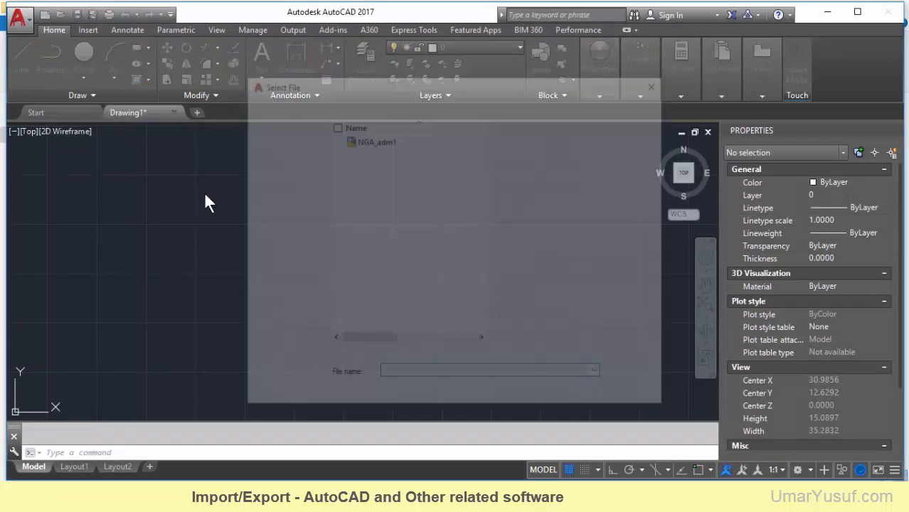
{"action": "left_click", "coordinate": [455, 105]}
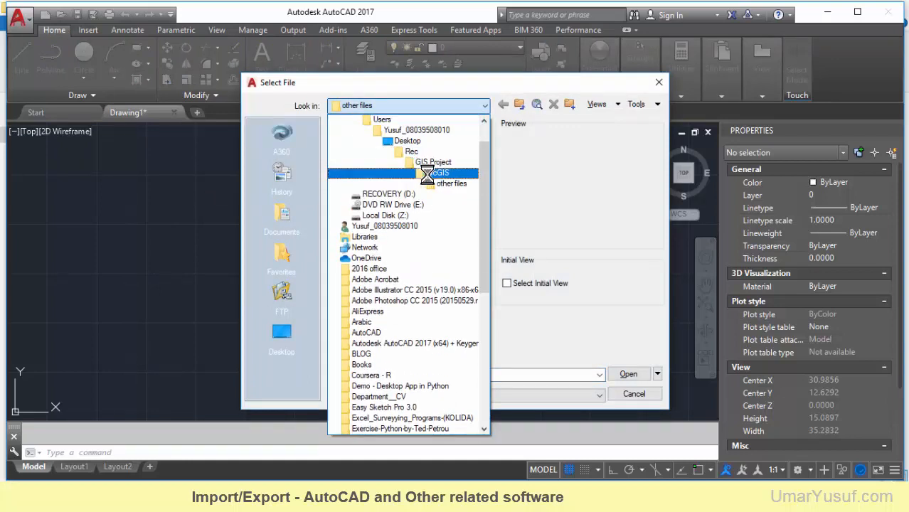
{"action": "left_click", "coordinate": [457, 186]}
{"action": "left_click", "coordinate": [373, 144]}
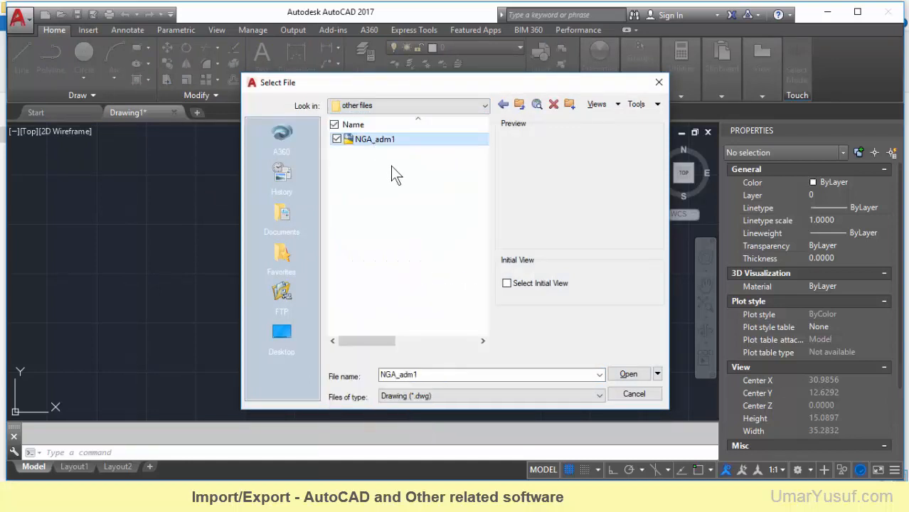
{"action": "left_click", "coordinate": [626, 374]}
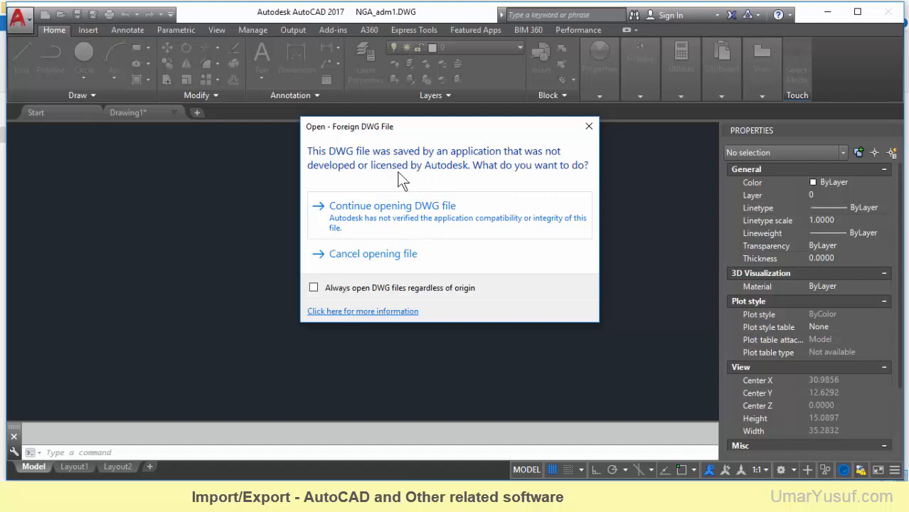
{"action": "left_click", "coordinate": [400, 221]}
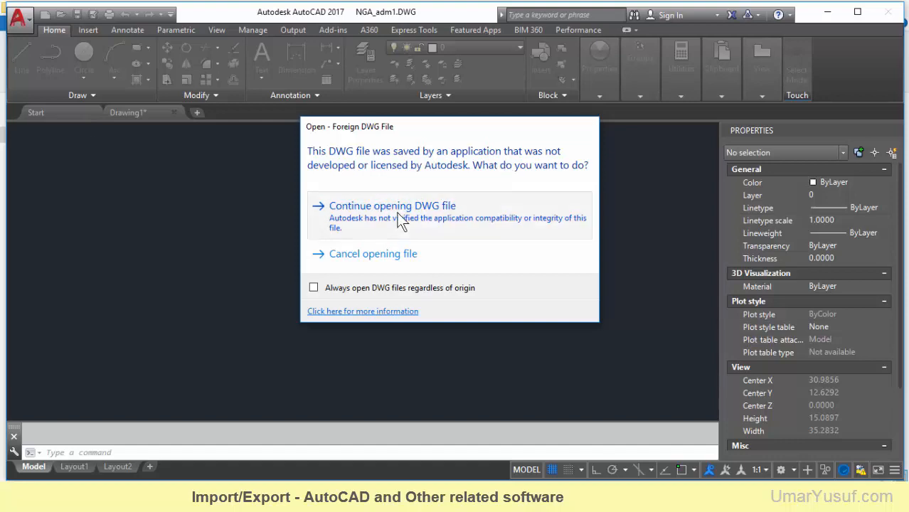
Examine the state boundaries in the NGA_adm1 drawing and compare them with the NGA_adm1 layer in ArcMap
{"action": "scroll", "coordinate": [413, 224], "scroll_direction": "down", "scroll_amount": 2}
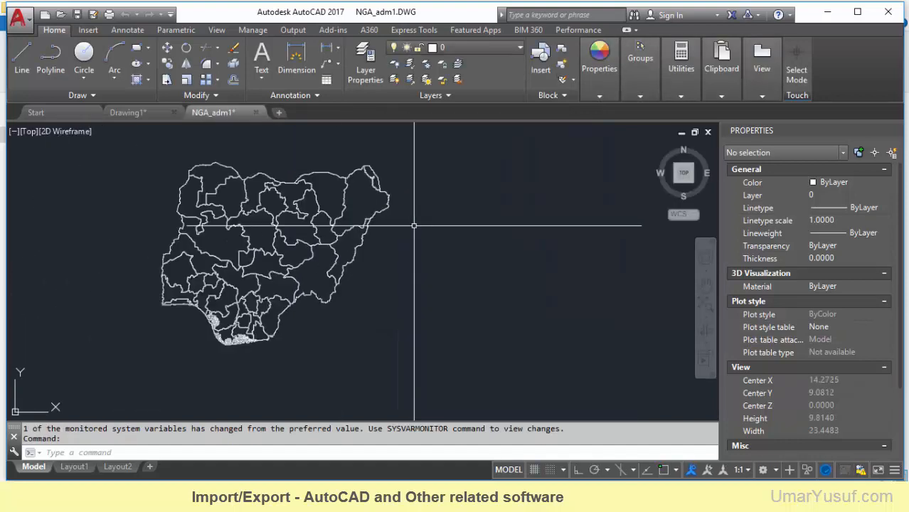
{"action": "scroll", "coordinate": [150, 222], "scroll_direction": "up", "scroll_amount": 2}
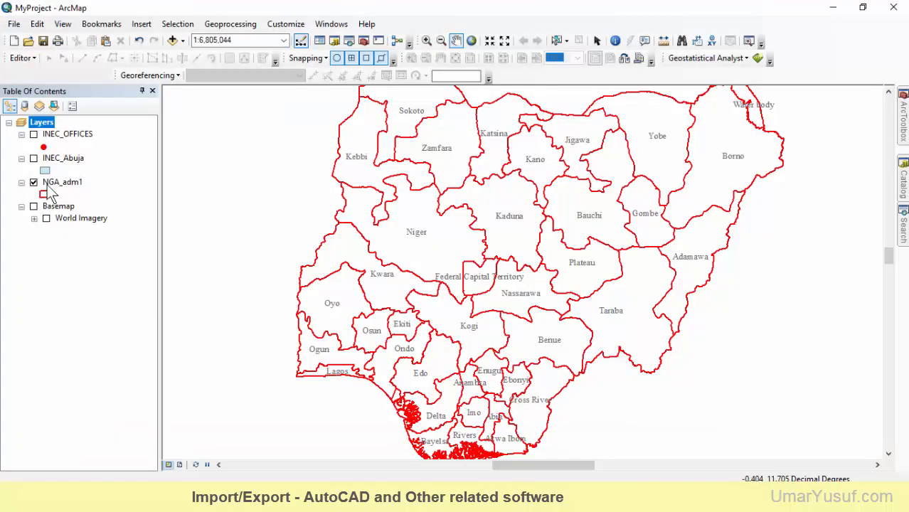
{"action": "left_click", "coordinate": [57, 187]}
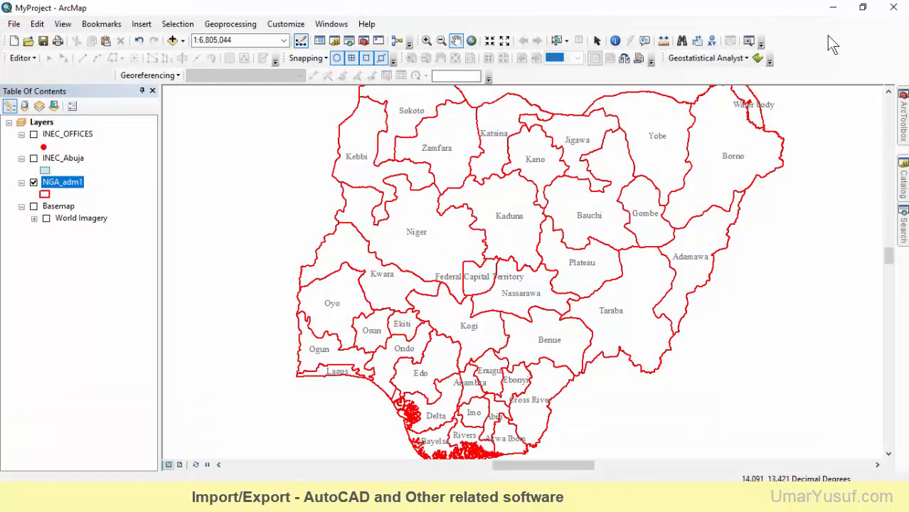
{"action": "left_click", "coordinate": [837, 10]}
{"action": "scroll", "coordinate": [489, 226], "scroll_direction": "down", "scroll_amount": 3}
{"action": "scroll", "coordinate": [442, 240], "scroll_direction": "up", "scroll_amount": 4}
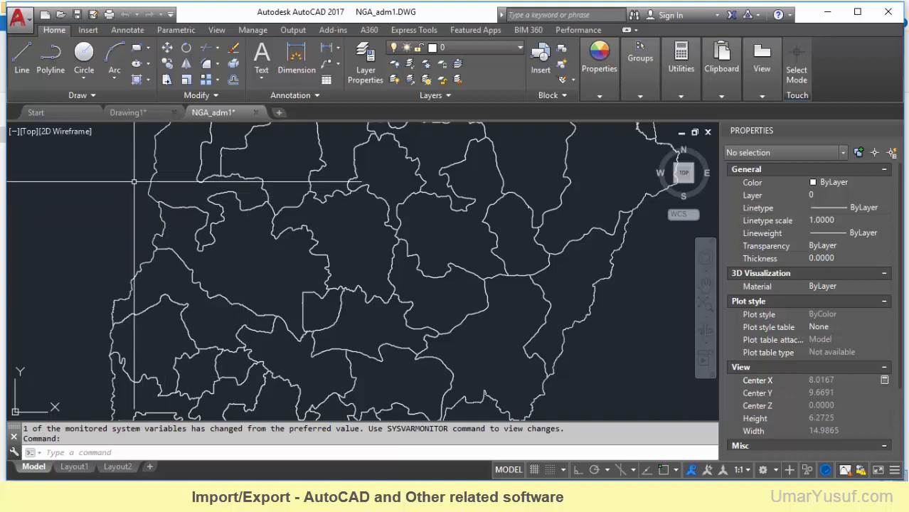
Review the file formats available for saving the drawing under another type, leaving it unsaved
{"action": "left_click", "coordinate": [93, 15]}
{"action": "left_click", "coordinate": [523, 397]}
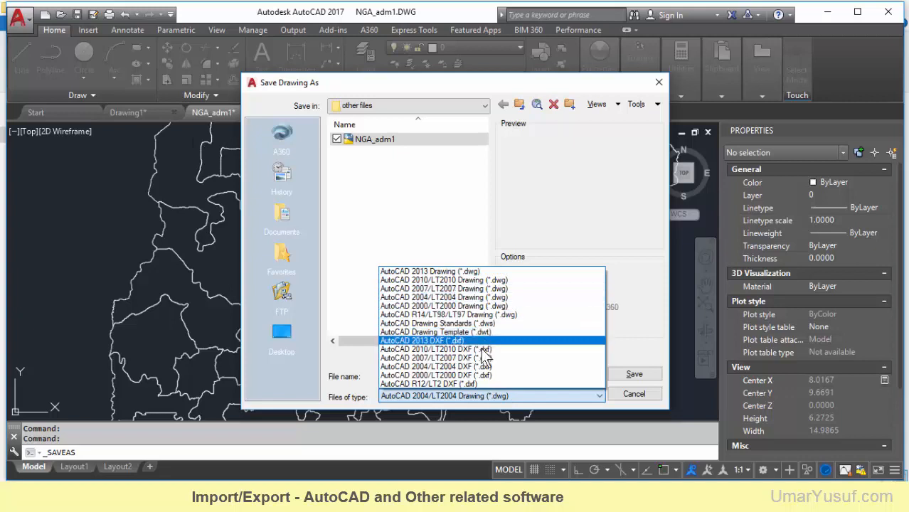
{"action": "left_click", "coordinate": [625, 394]}
Switch back to ArcMap and open the Map To KML tool from the To KML conversion toolset in ArcToolbox
{"action": "left_click", "coordinate": [831, 10]}
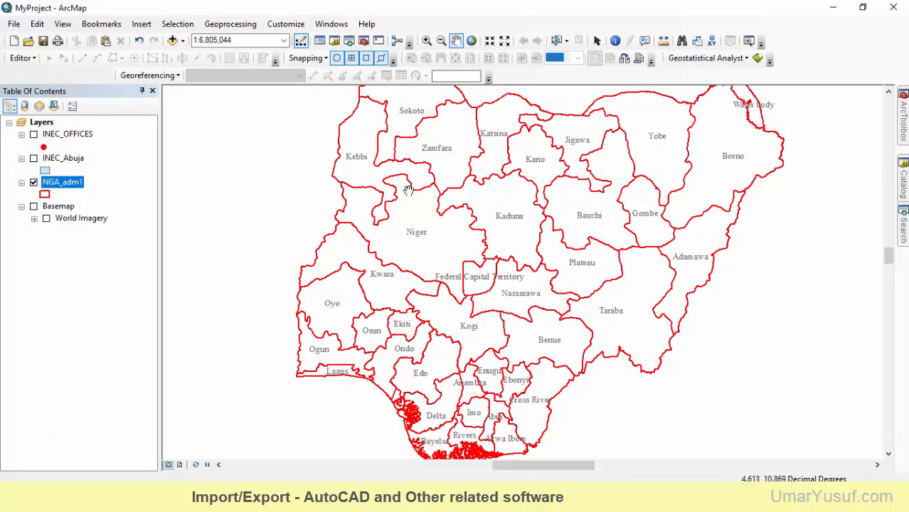
{"action": "left_click", "coordinate": [903, 115]}
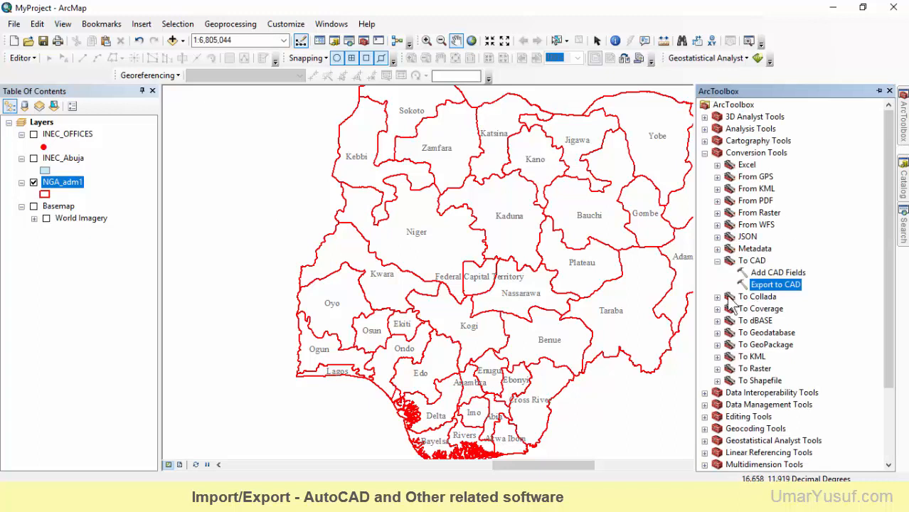
{"action": "left_click", "coordinate": [716, 261]}
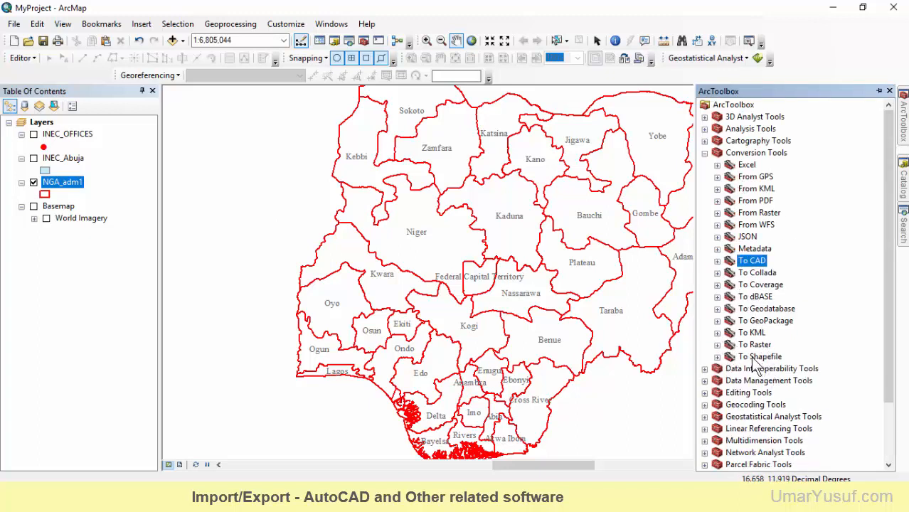
{"action": "left_click", "coordinate": [728, 334]}
{"action": "left_click", "coordinate": [718, 333]}
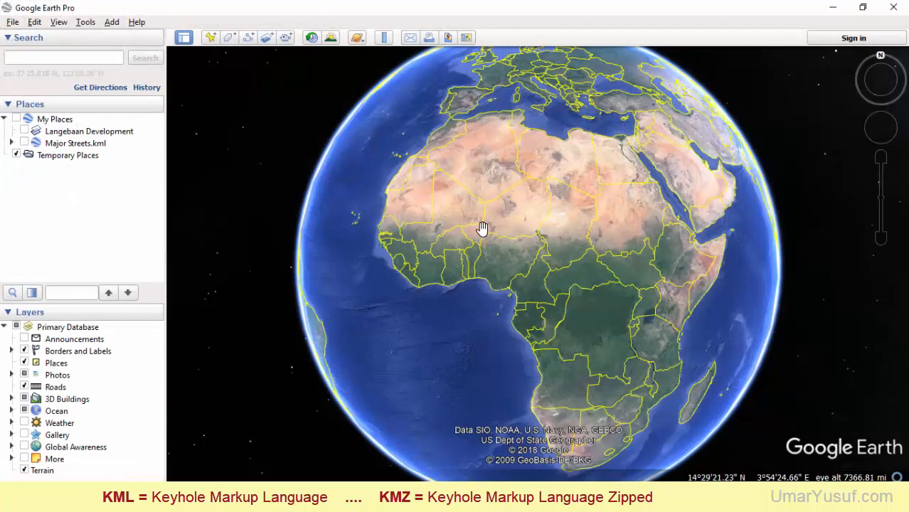
{"action": "left_click", "coordinate": [834, 8]}
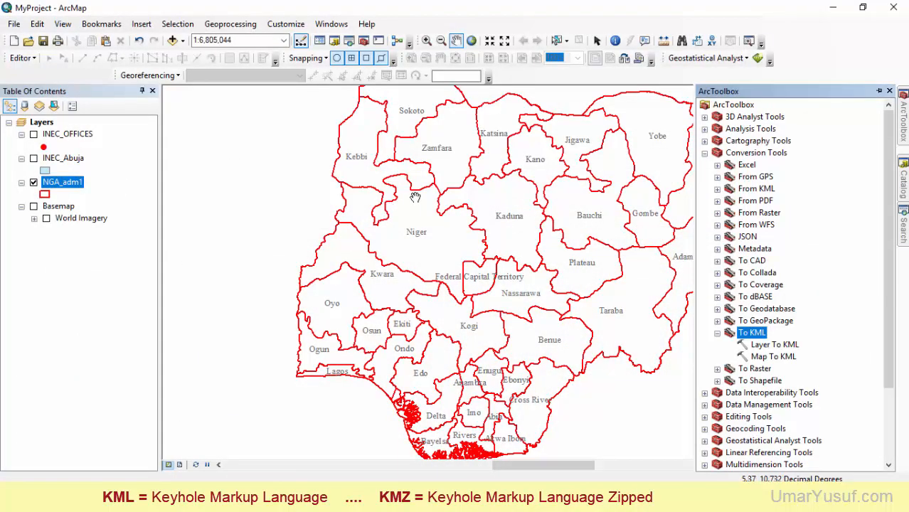
{"action": "left_click", "coordinate": [779, 359]}
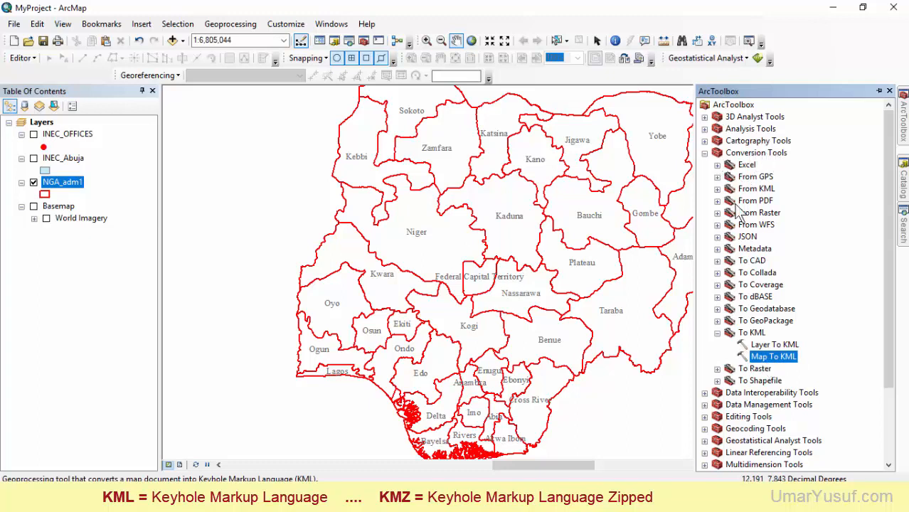
{"action": "double_click", "coordinate": [775, 358]}
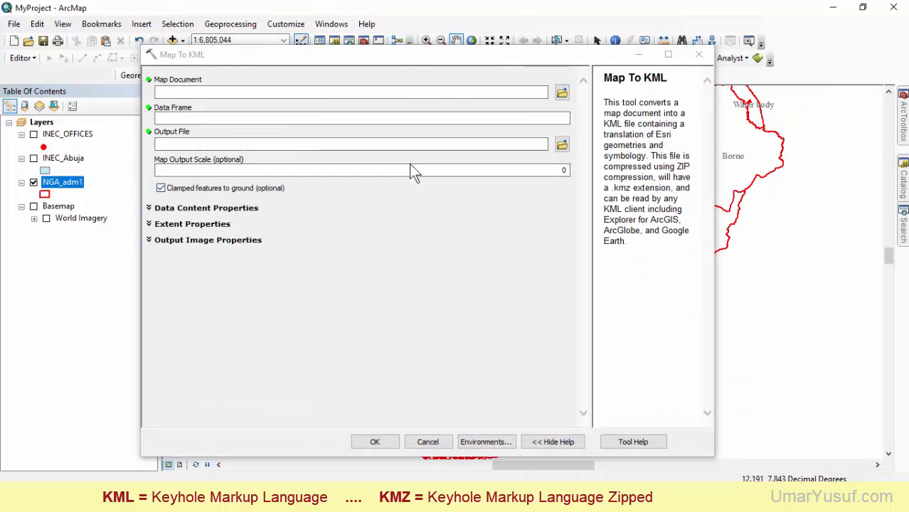
Set MyProject.mxd as the map document for the KML conversion, with Layers as the data frame
{"action": "left_click", "coordinate": [562, 93]}
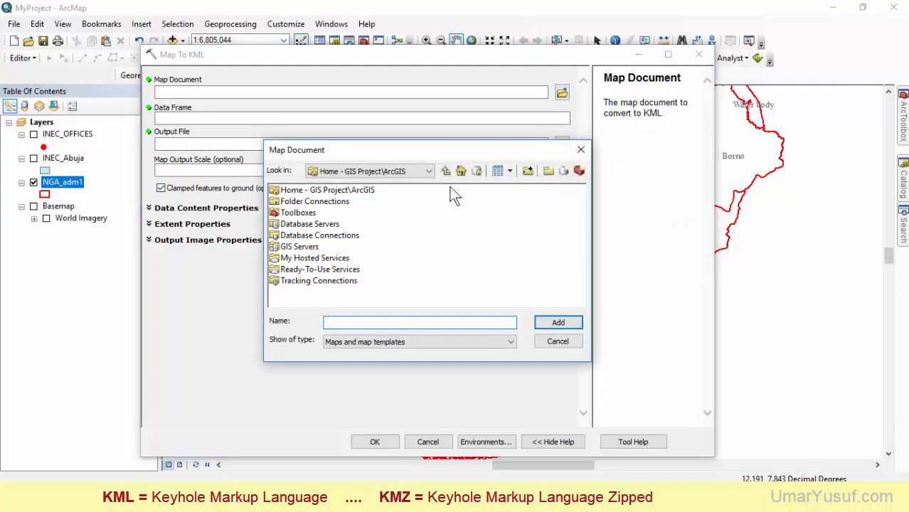
{"action": "left_click", "coordinate": [557, 322]}
{"action": "left_click", "coordinate": [567, 119]}
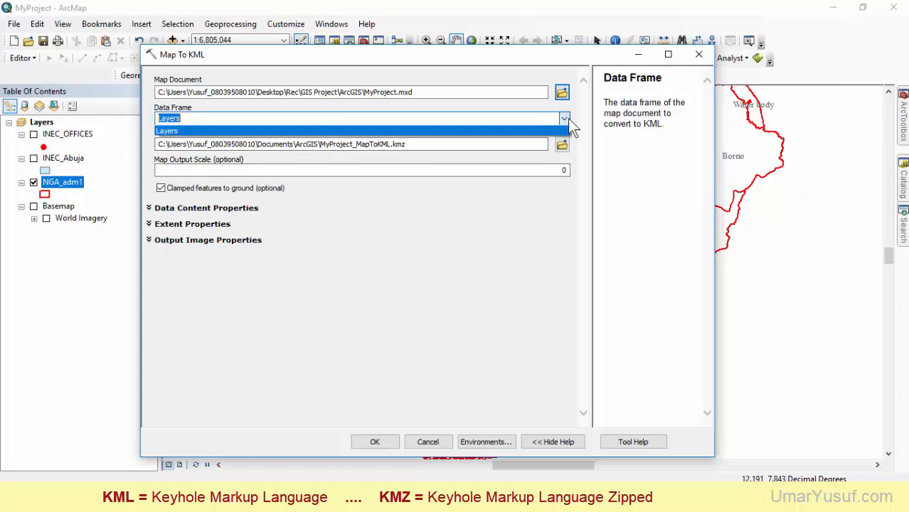
{"action": "left_click", "coordinate": [566, 119]}
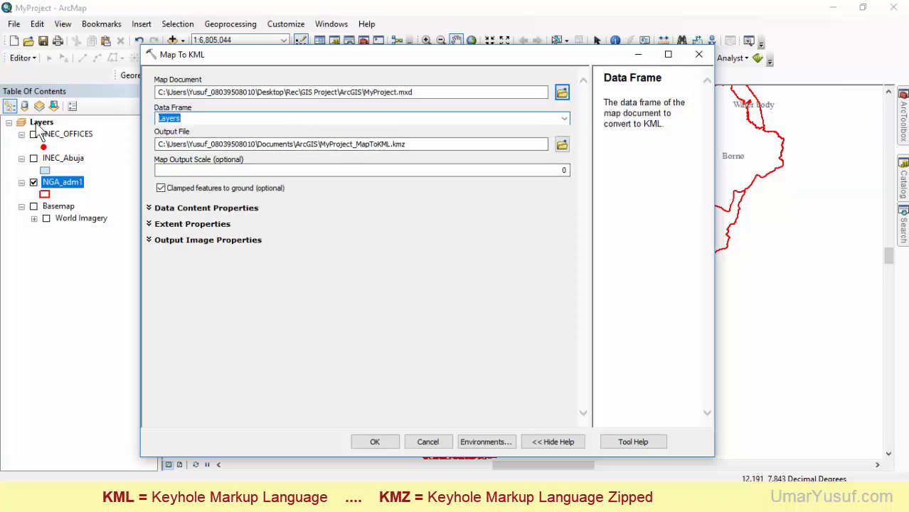
{"action": "left_click", "coordinate": [52, 50]}
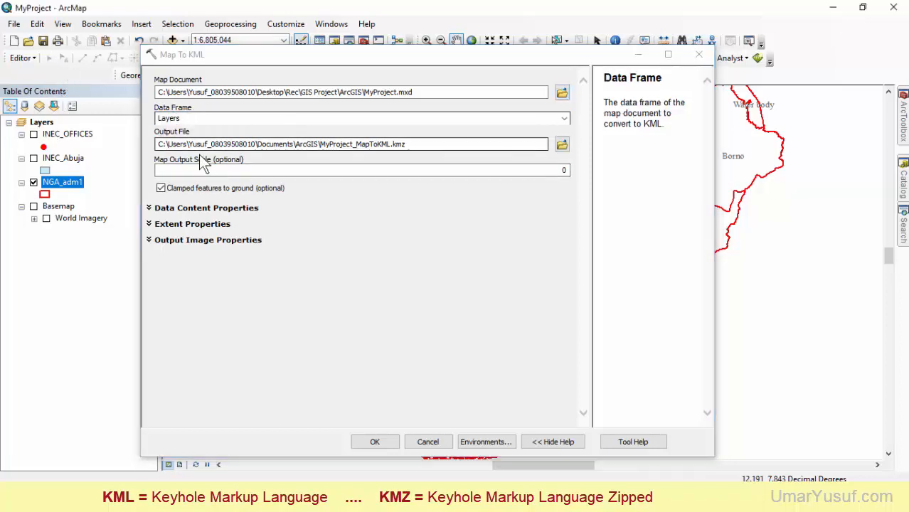
Set the KML output file to NGA_adm1 in the "other files" folder
{"action": "left_click", "coordinate": [559, 145]}
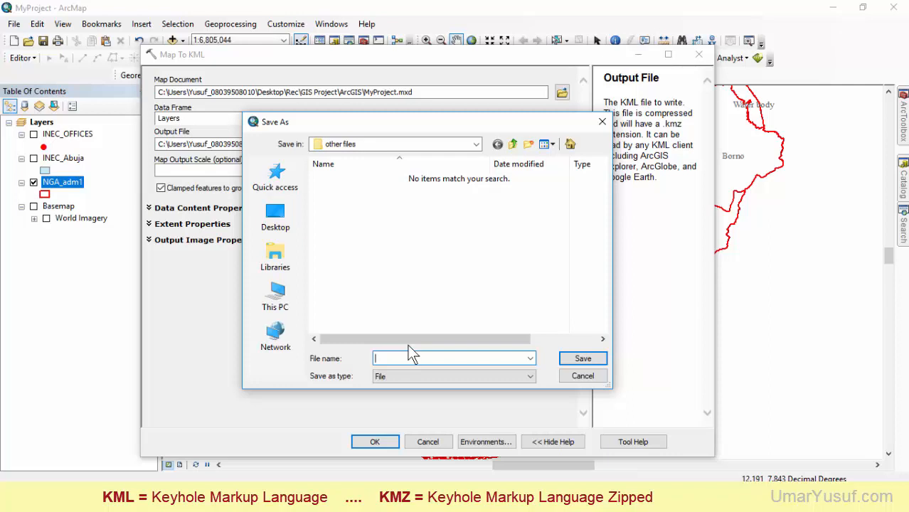
{"action": "type", "text": "N"}
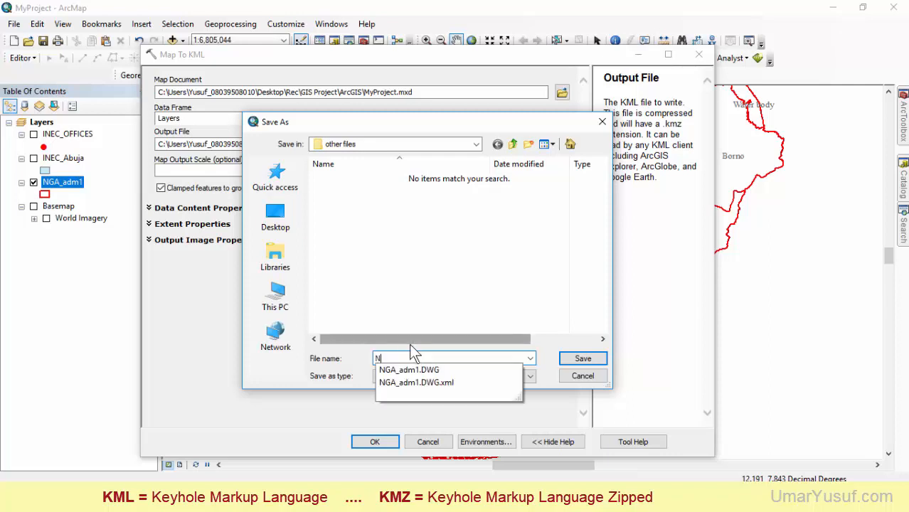
{"action": "type", "text": "GA_adm1"}
{"action": "left_click", "coordinate": [416, 376]}
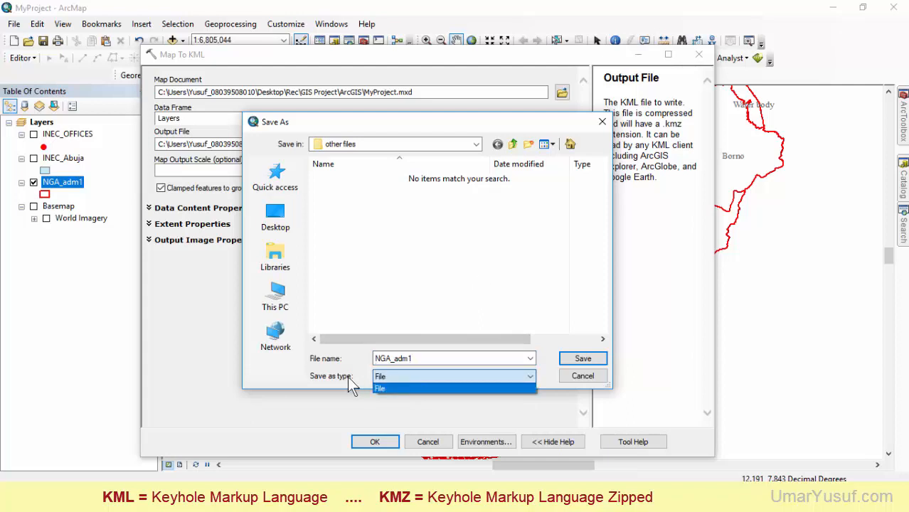
{"action": "left_click", "coordinate": [389, 292]}
{"action": "left_click", "coordinate": [583, 359]}
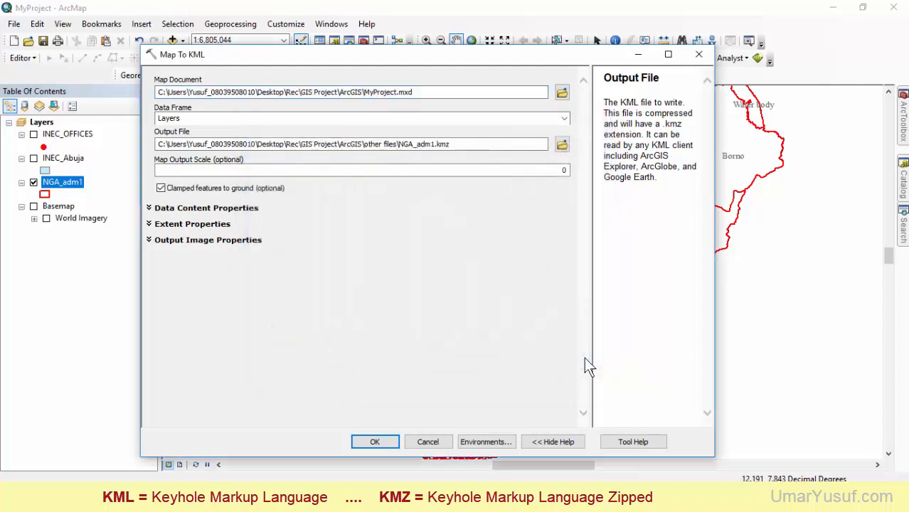
Check the data content properties and run the Map To KML conversion
{"action": "left_click", "coordinate": [157, 209]}
{"action": "left_click", "coordinate": [168, 211]}
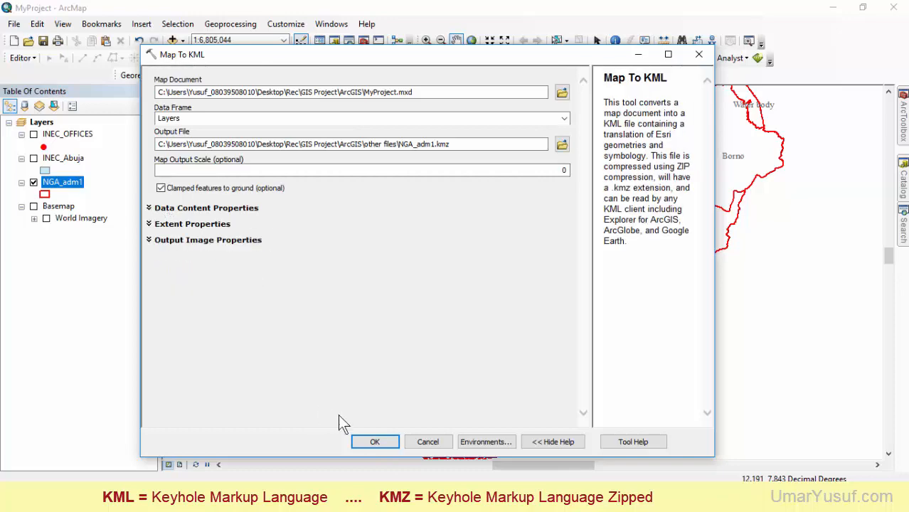
{"action": "left_click", "coordinate": [374, 441]}
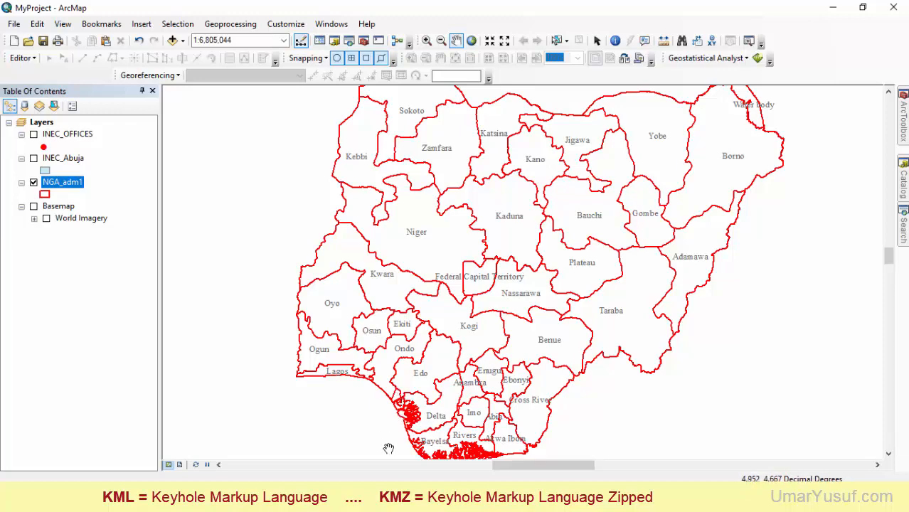
Switch to File Explorer, find the exported NGA_adm1 KMZ file in "other files" and copy the folder's path
{"action": "mouse_move", "coordinate": [296, 473]}
{"action": "left_click", "coordinate": [355, 450]}
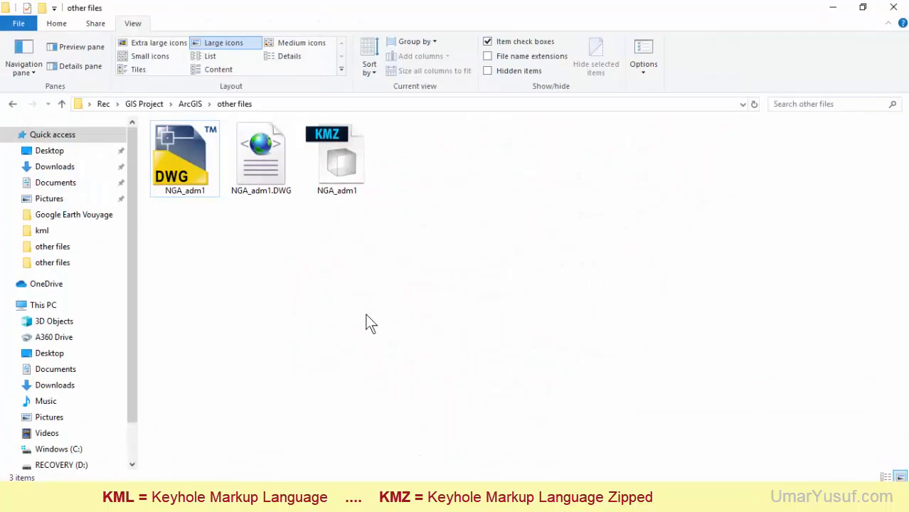
{"action": "left_click", "coordinate": [335, 171]}
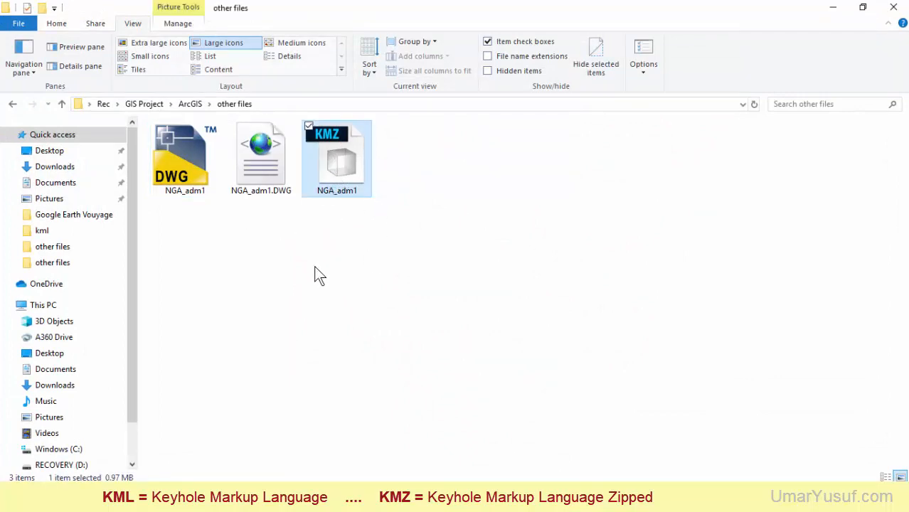
{"action": "left_click", "coordinate": [373, 107]}
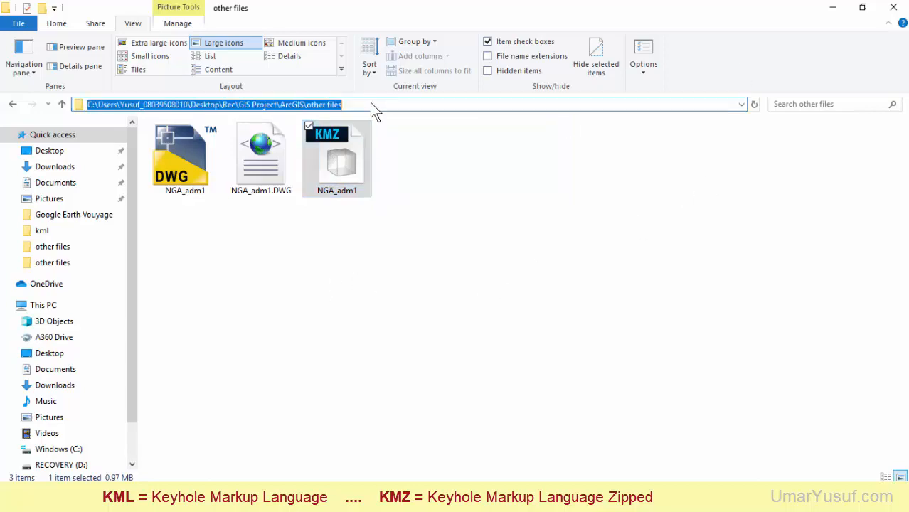
{"action": "key", "text": "Escape"}
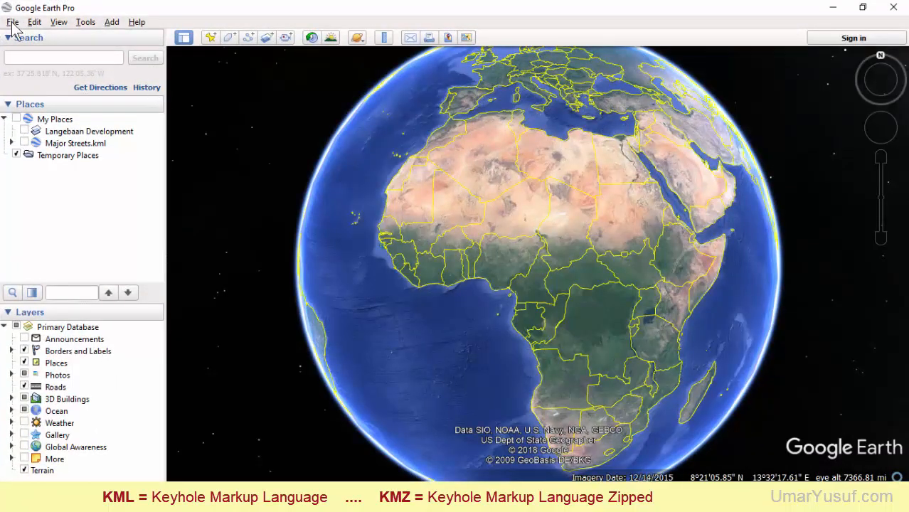
Open the NGA_adm1 KMZ file from the ArcGIS "other files" folder in Google Earth Pro
{"action": "left_click", "coordinate": [12, 22]}
{"action": "left_click", "coordinate": [30, 35]}
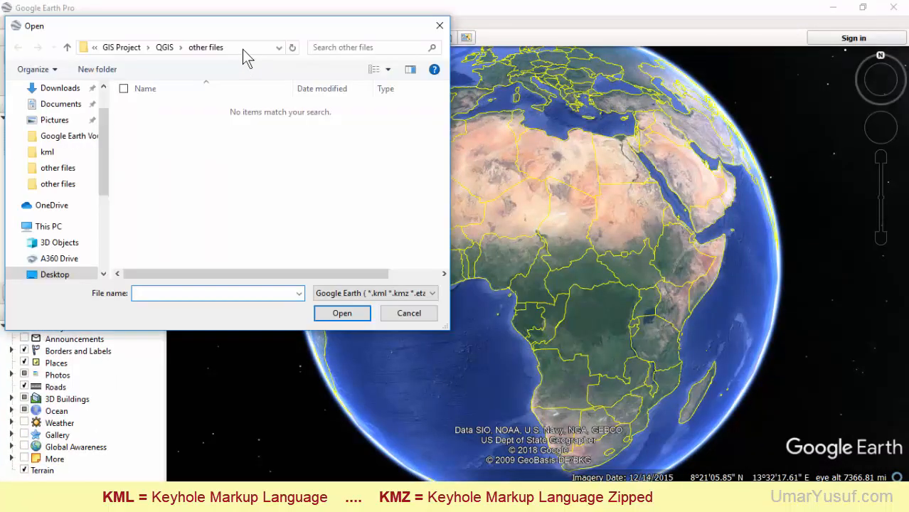
{"action": "left_click", "coordinate": [241, 49]}
{"action": "key", "text": "ctrl+v"}
{"action": "key", "text": "Return"}
{"action": "left_click", "coordinate": [161, 133]}
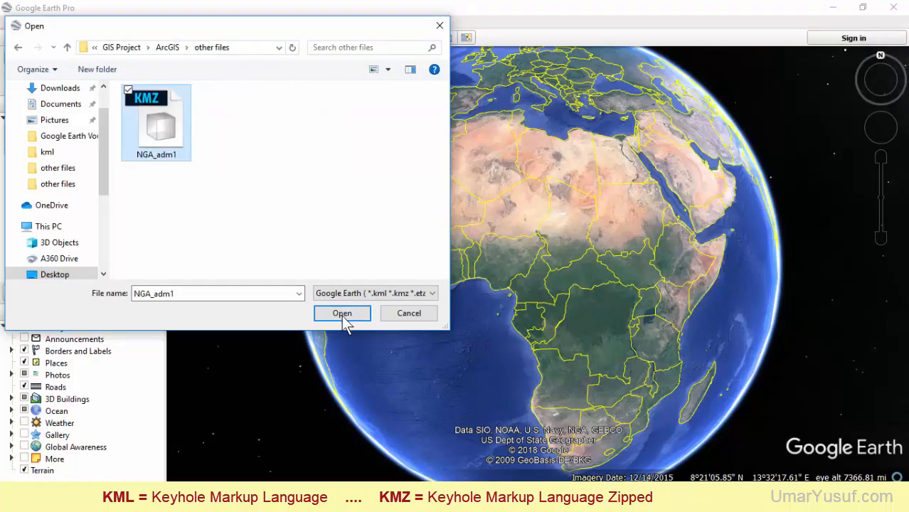
{"action": "left_click", "coordinate": [341, 314]}
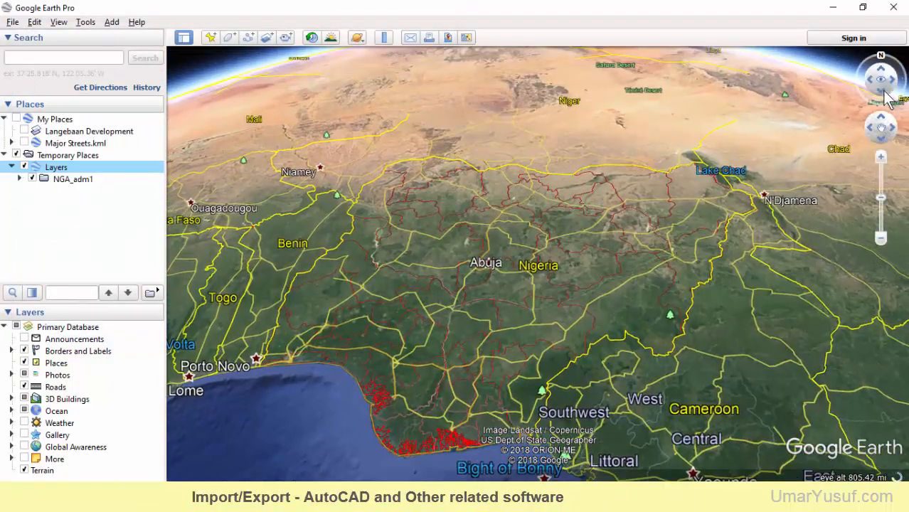
Examine the imported NGA_adm1 boundaries over Nigeria from above, toggling the visibility of Layers off and on
{"action": "left_click", "coordinate": [882, 96]}
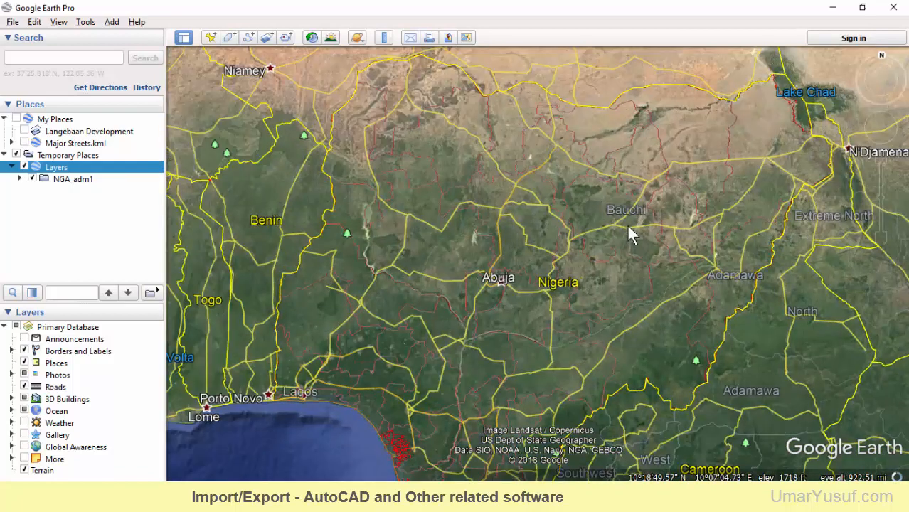
{"action": "scroll", "coordinate": [627, 224], "scroll_direction": "down", "scroll_amount": 2}
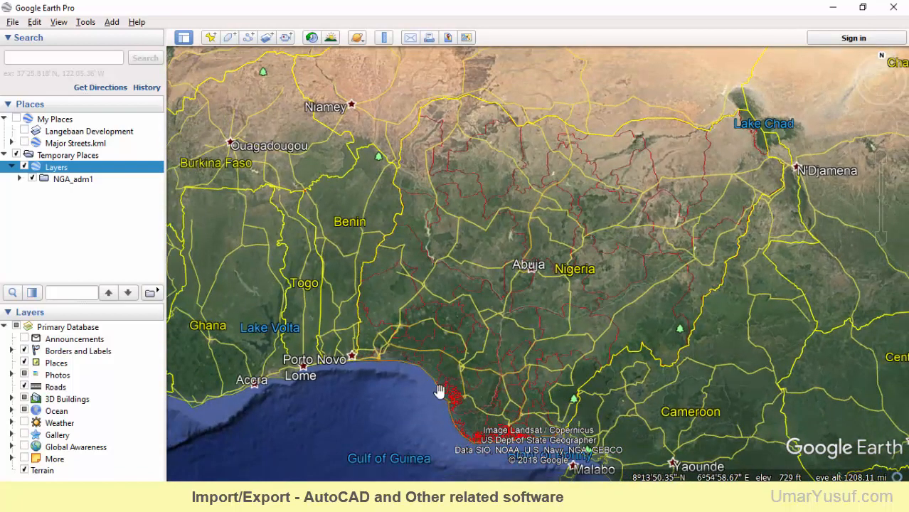
{"action": "left_click", "coordinate": [25, 168]}
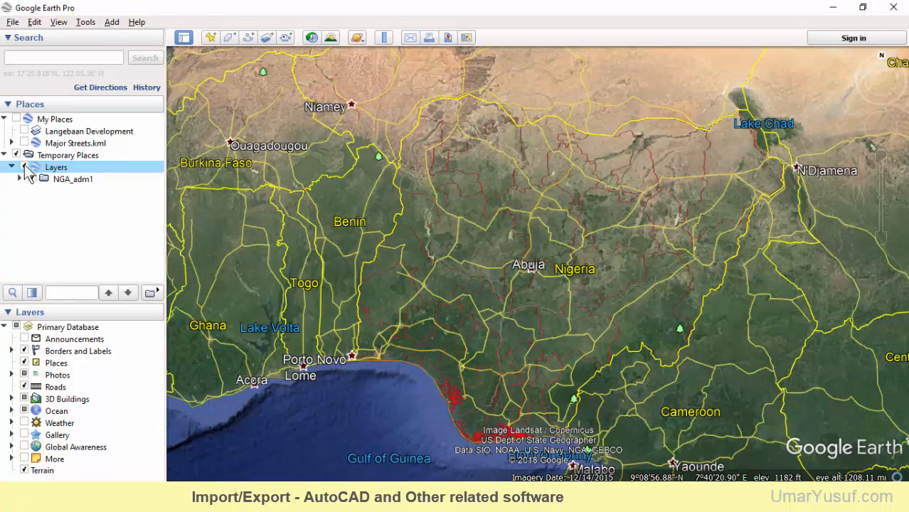
{"action": "left_click", "coordinate": [25, 168]}
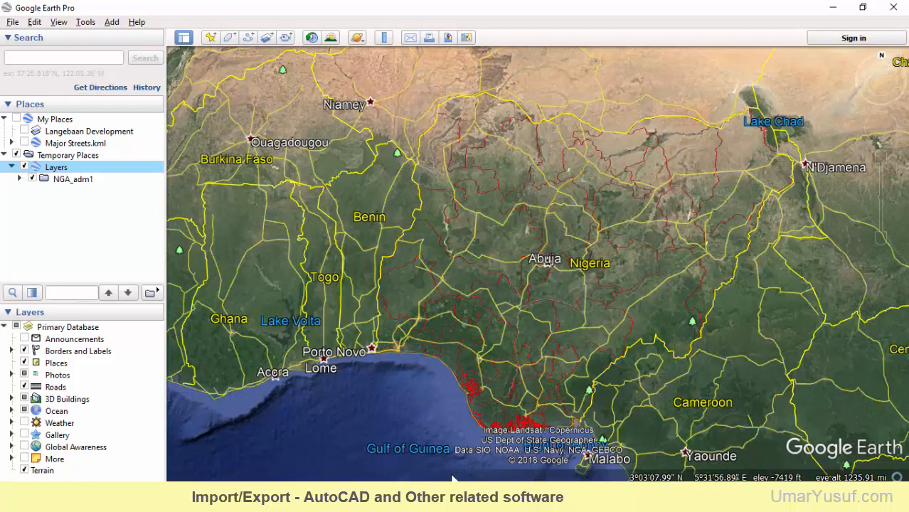
Switch back to ArcMap, collapse the Conversion Tools toolbox and start a map export
{"action": "left_click", "coordinate": [571, 497]}
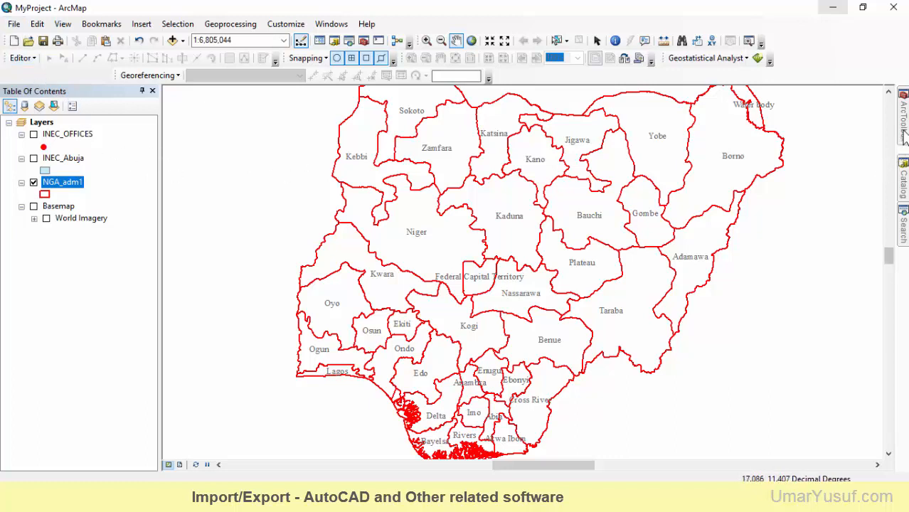
{"action": "mouse_move", "coordinate": [903, 136]}
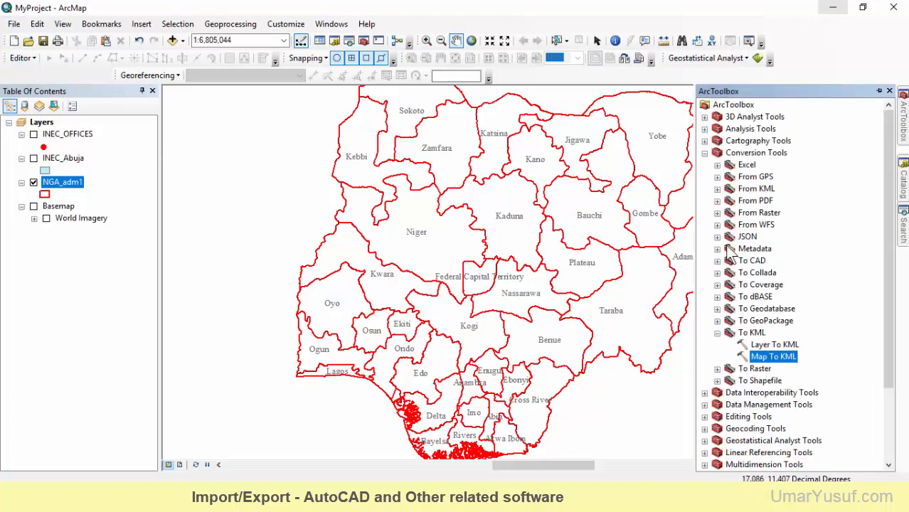
{"action": "left_click", "coordinate": [705, 153]}
{"action": "left_click", "coordinate": [17, 25]}
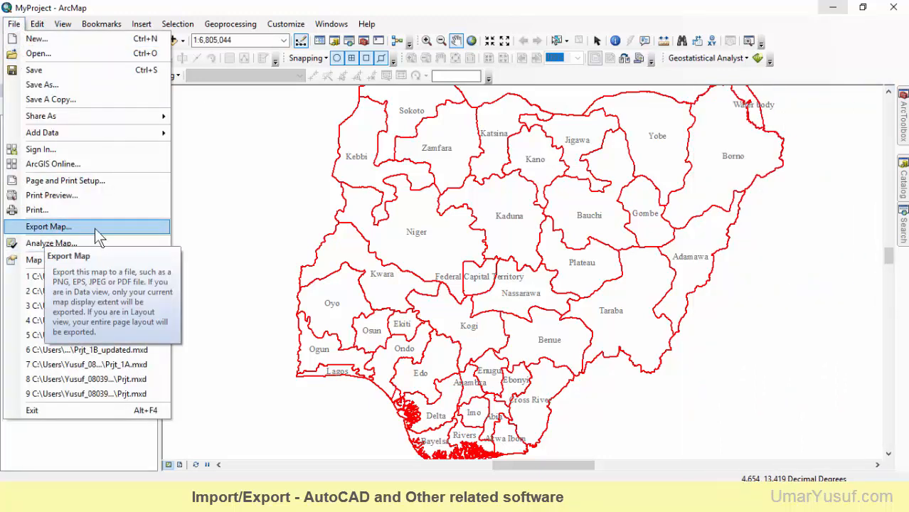
{"action": "left_click", "coordinate": [70, 227]}
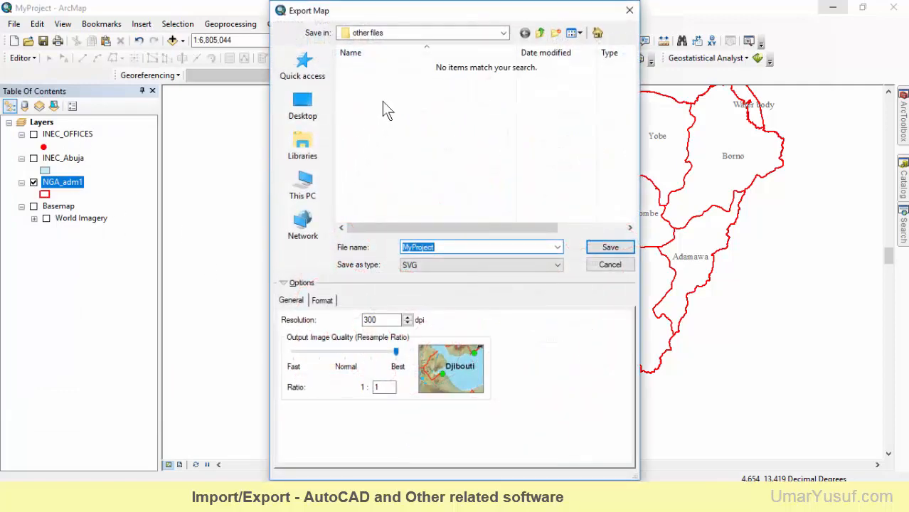
Set the map export's file type to SVG and its file name to NGA_adm1
{"action": "left_click", "coordinate": [443, 265]}
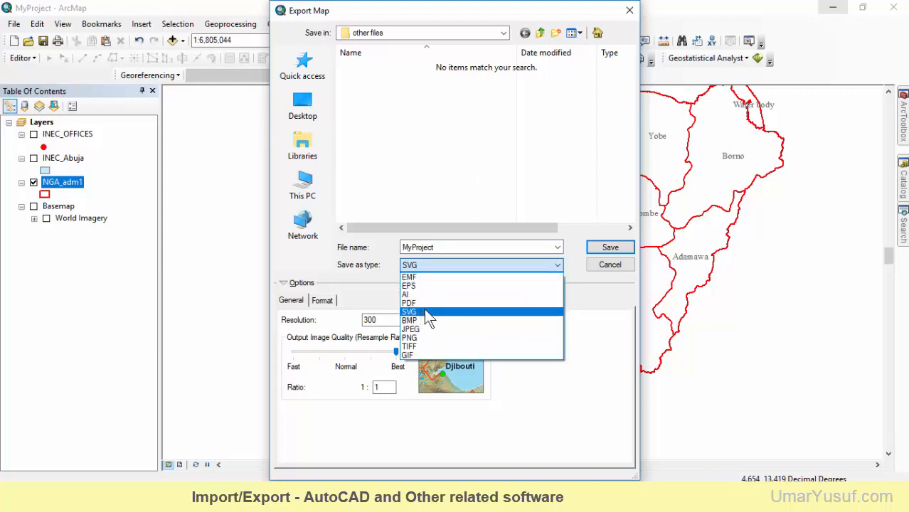
{"action": "left_click", "coordinate": [429, 313]}
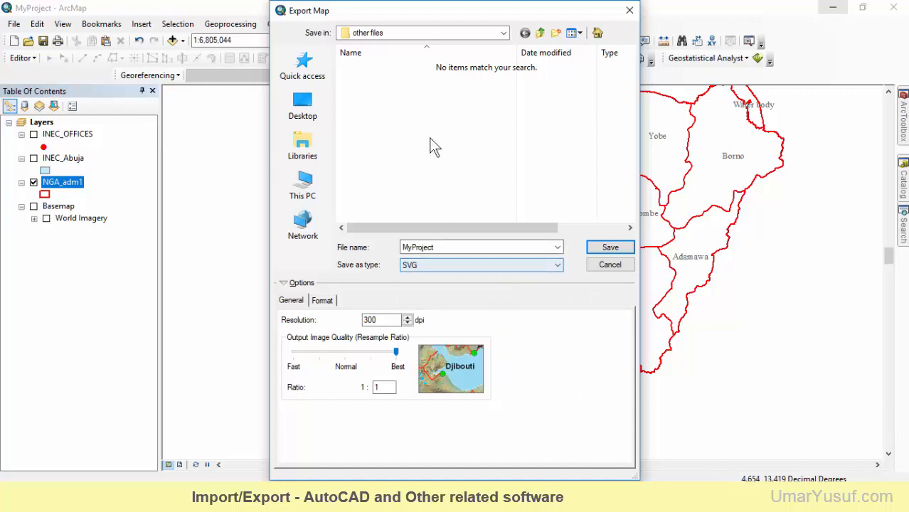
{"action": "double_click", "coordinate": [456, 248]}
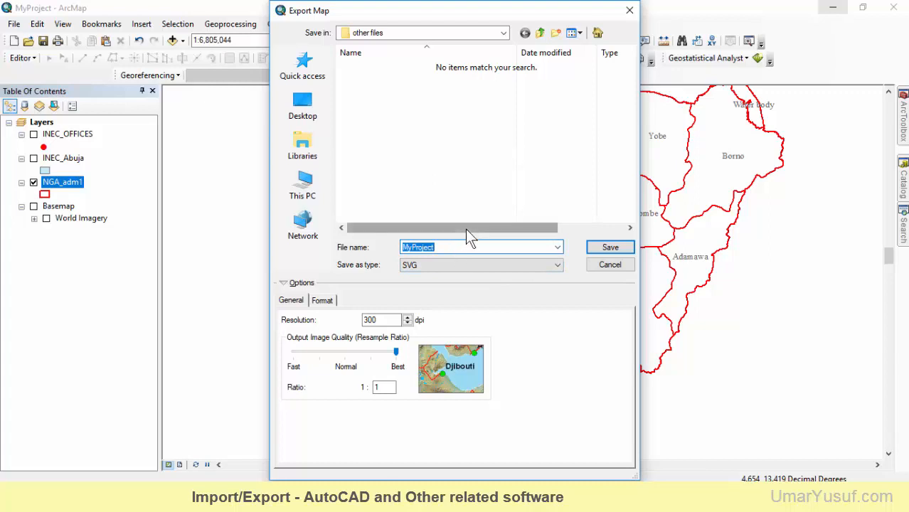
{"action": "type", "text": "NGA_adm1"}
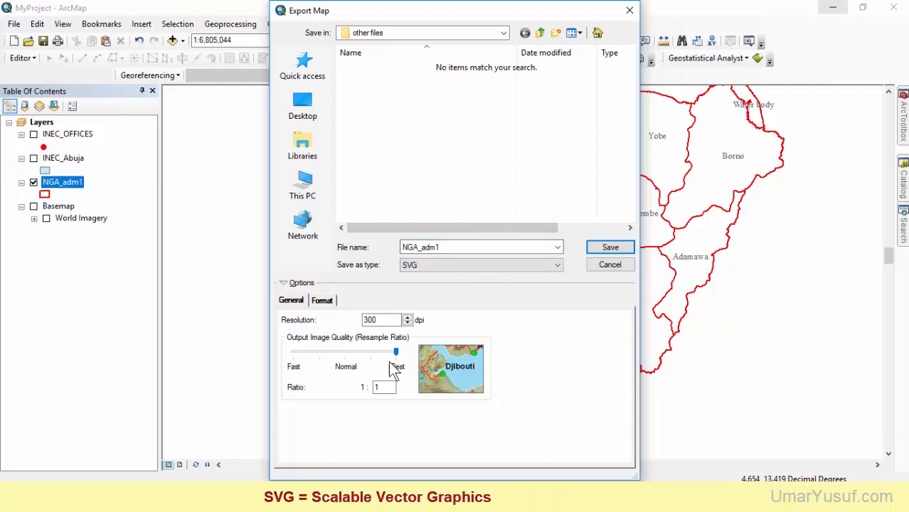
Review the SVG format options and save the export in the ArcGIS "other files" folder
{"action": "left_click", "coordinate": [320, 302]}
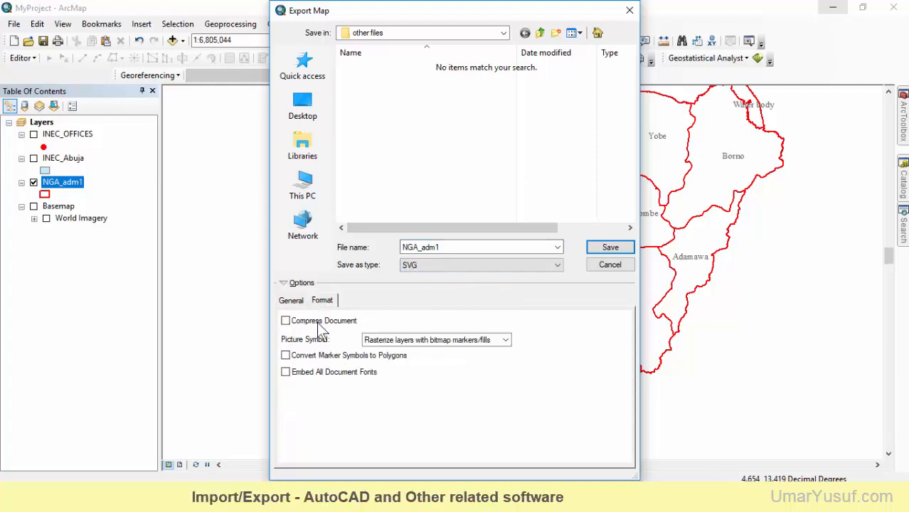
{"action": "left_click", "coordinate": [294, 301]}
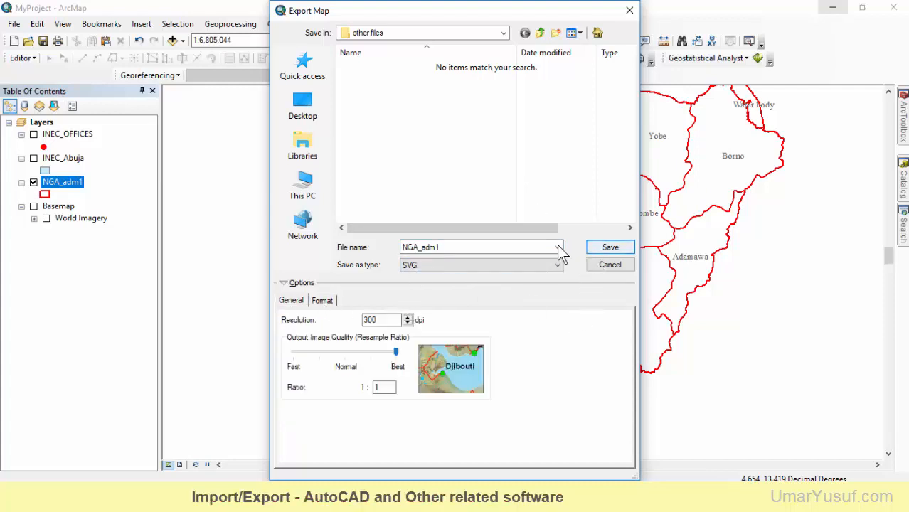
{"action": "left_click", "coordinate": [383, 33]}
{"action": "scroll", "coordinate": [416, 142], "scroll_direction": "up", "scroll_amount": 3}
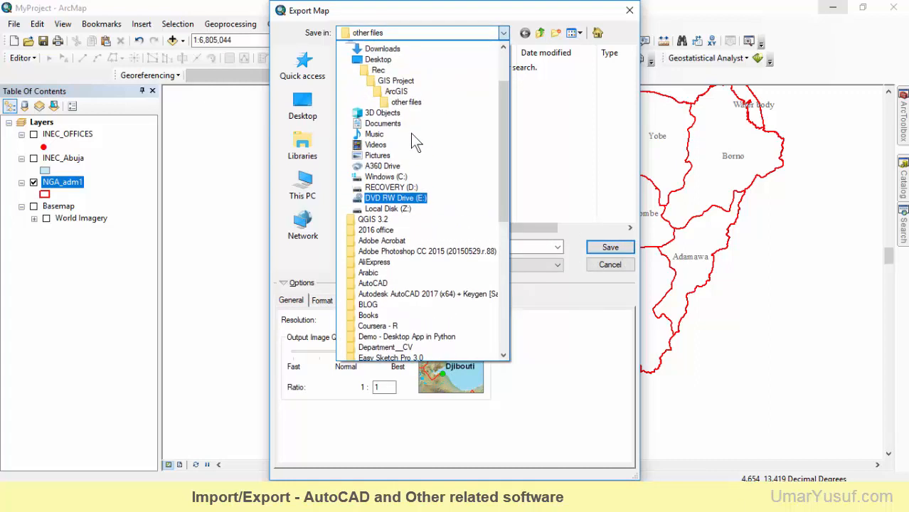
{"action": "left_click", "coordinate": [406, 118]}
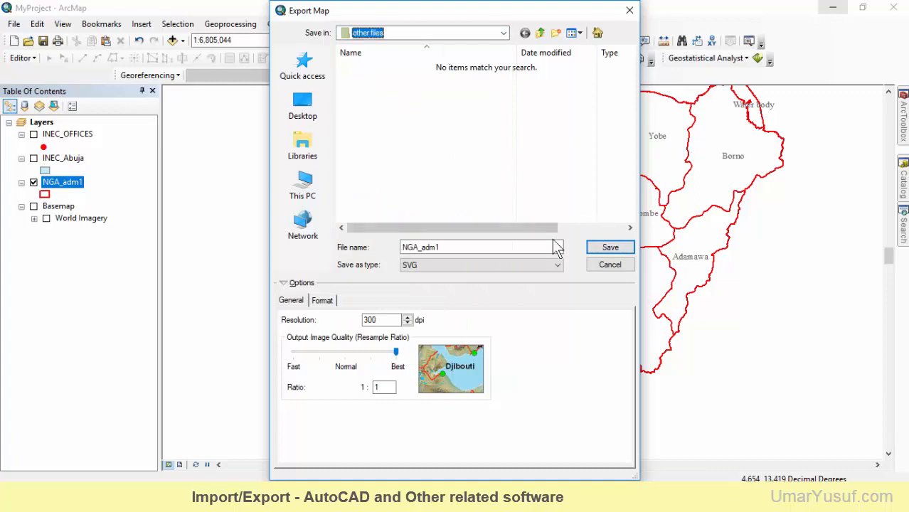
{"action": "left_click", "coordinate": [607, 252]}
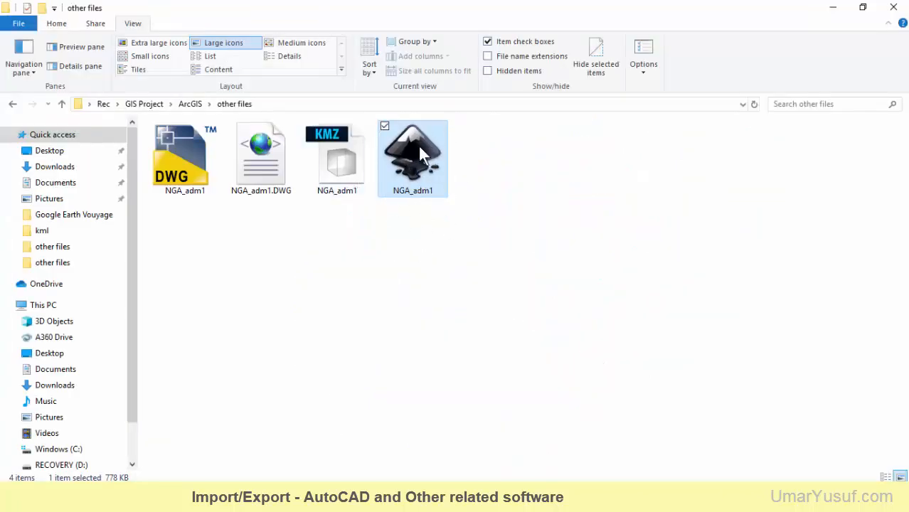
Check the exported NGA_adm1 SVG file in File Explorer and display the folder's full path
{"action": "mouse_move", "coordinate": [410, 194]}
{"action": "left_click", "coordinate": [499, 108]}
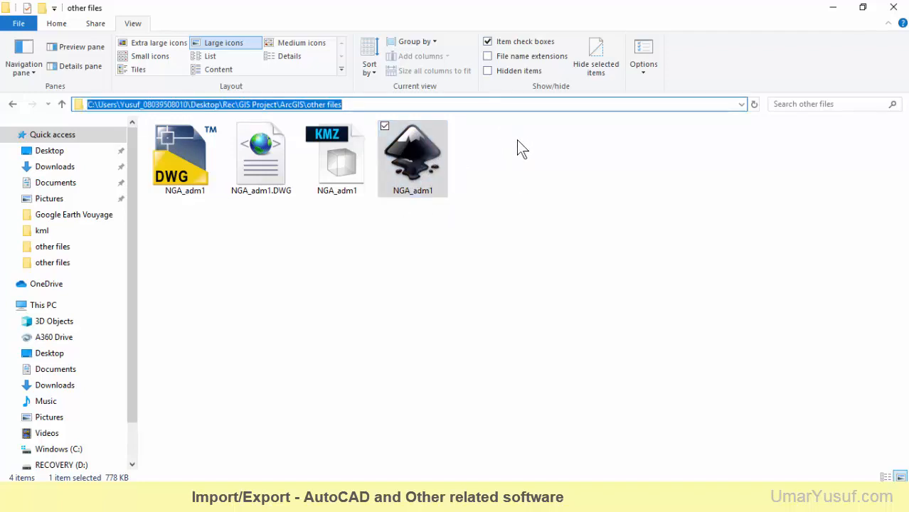
{"action": "left_click", "coordinate": [526, 214]}
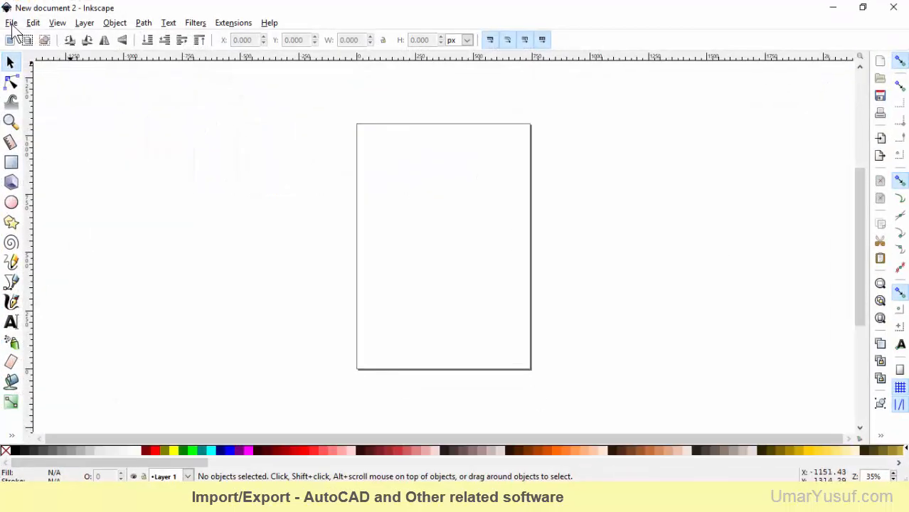
Open the NGA_adm1 SVG file from the ArcGIS "other files" folder in Inkscape
{"action": "left_click", "coordinate": [11, 22]}
{"action": "left_click", "coordinate": [51, 67]}
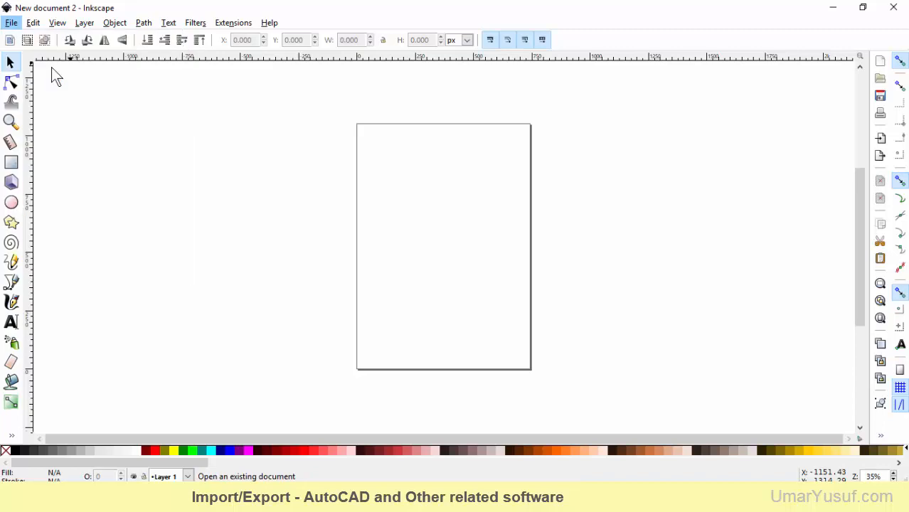
{"action": "left_click", "coordinate": [237, 50]}
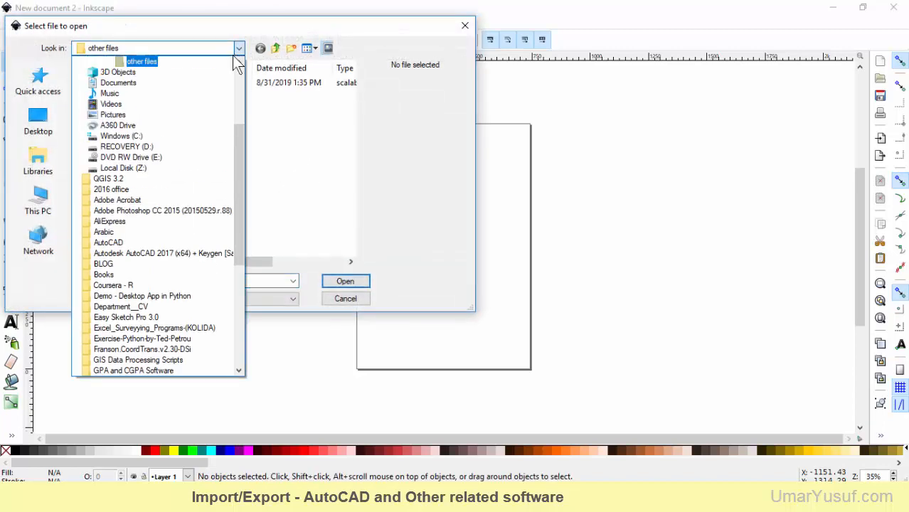
{"action": "scroll", "coordinate": [142, 114], "scroll_direction": "up", "scroll_amount": 2}
{"action": "left_click", "coordinate": [138, 123]}
{"action": "left_click", "coordinate": [120, 83]}
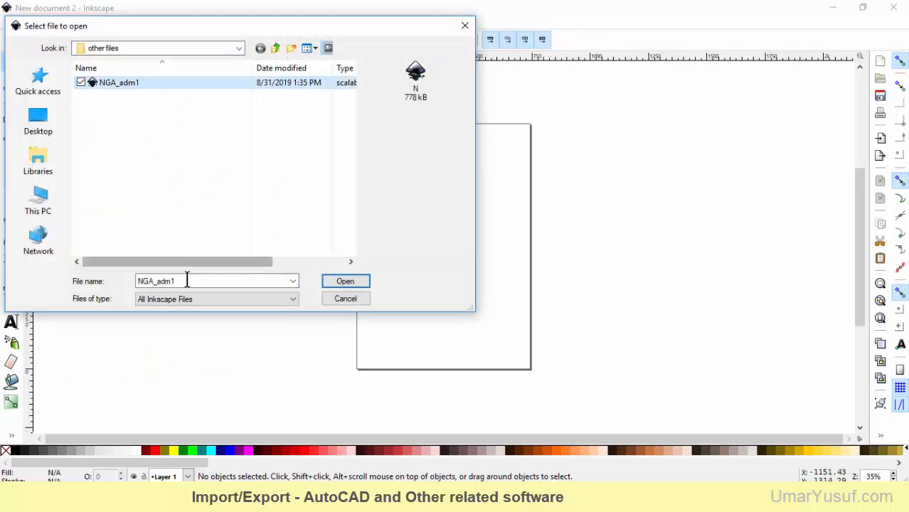
{"action": "left_click", "coordinate": [340, 283]}
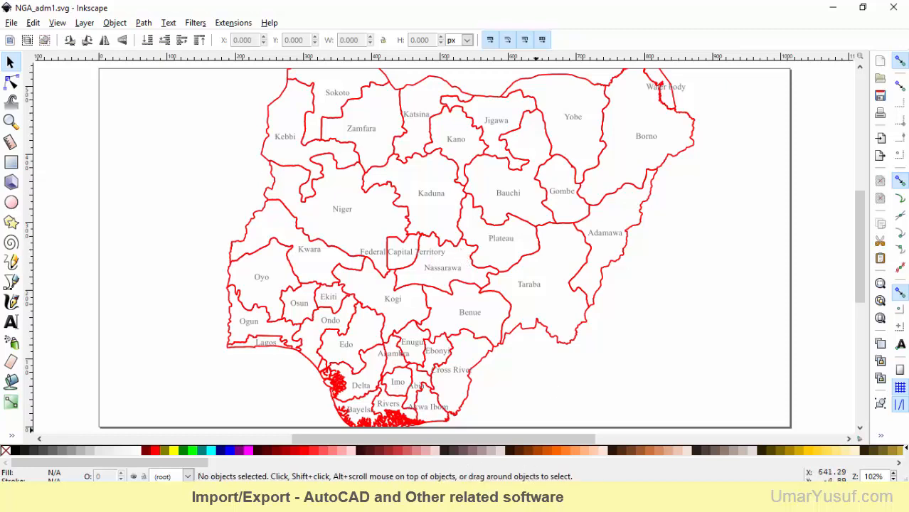
Examine the file formats available for saving the NGA_adm1 drawing in Inkscape, then leave without saving
{"action": "left_click", "coordinate": [534, 500]}
{"action": "left_click", "coordinate": [11, 23]}
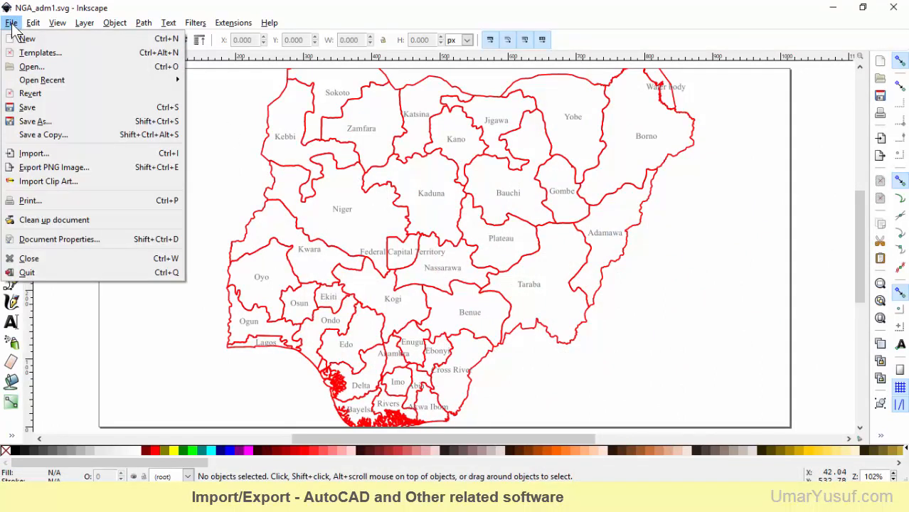
{"action": "left_click", "coordinate": [40, 122]}
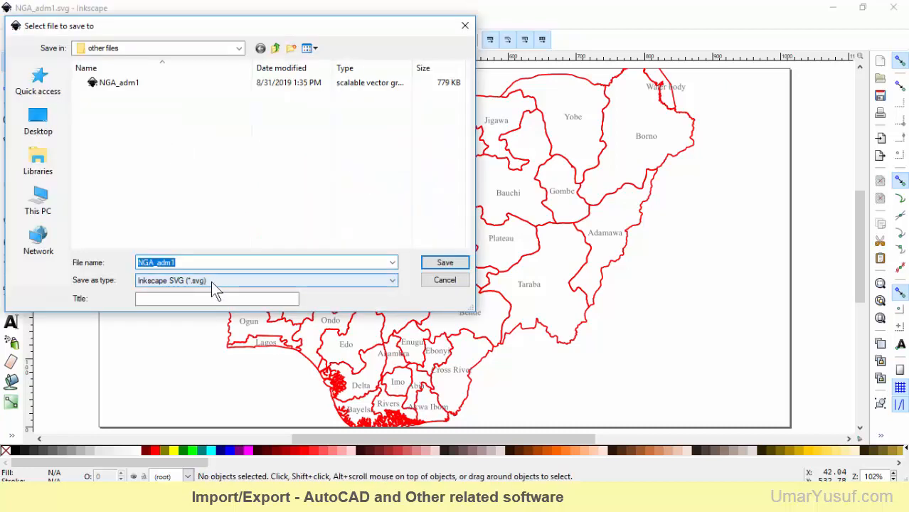
{"action": "left_click", "coordinate": [212, 281]}
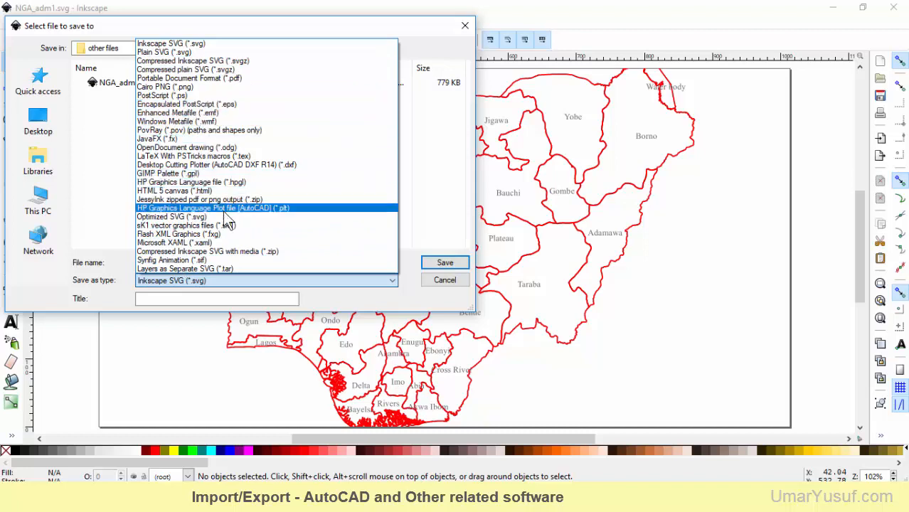
{"action": "left_click", "coordinate": [464, 26]}
Minimize Inkscape and switch to QGIS with the MyProject project
{"action": "left_click", "coordinate": [833, 7]}
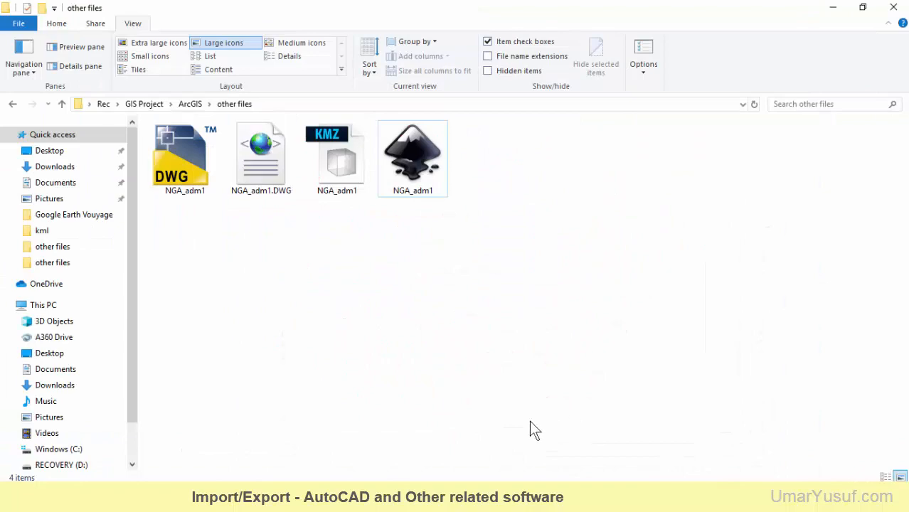
{"action": "left_click", "coordinate": [377, 499]}
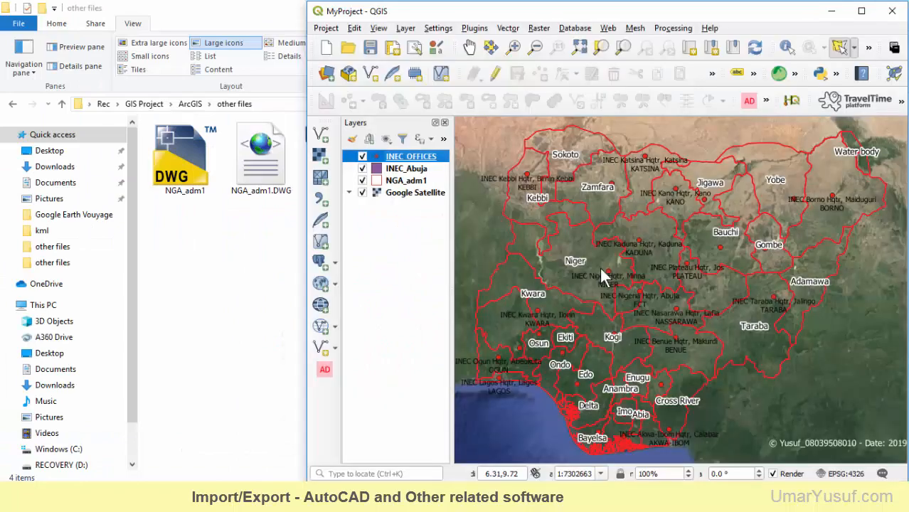
Maximize the QGIS window and hide the Google Satellite, INEC_Abuja and NGA_adm1 layers, leaving only INEC_OFFICES shown
{"action": "left_click", "coordinate": [865, 14]}
{"action": "left_click", "coordinate": [55, 187]}
{"action": "right_click", "coordinate": [93, 150]}
{"action": "mouse_move", "coordinate": [117, 377]}
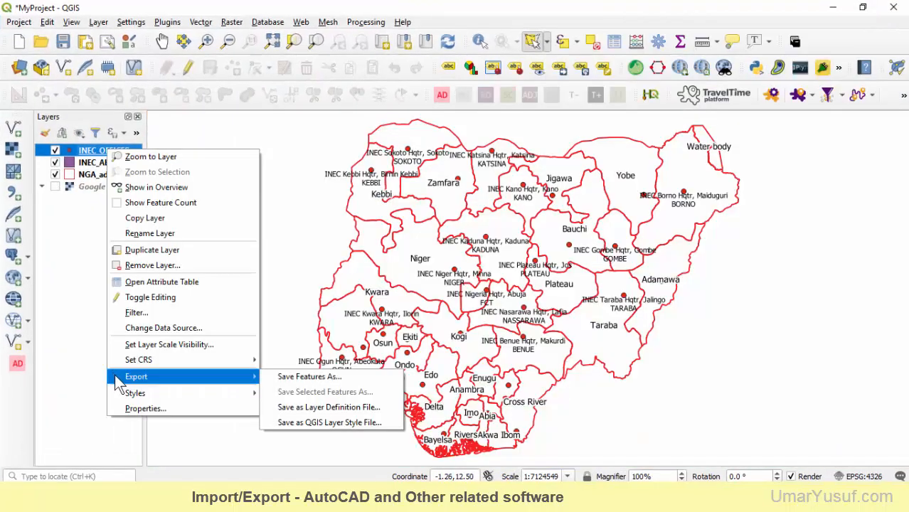
{"action": "left_click", "coordinate": [78, 249]}
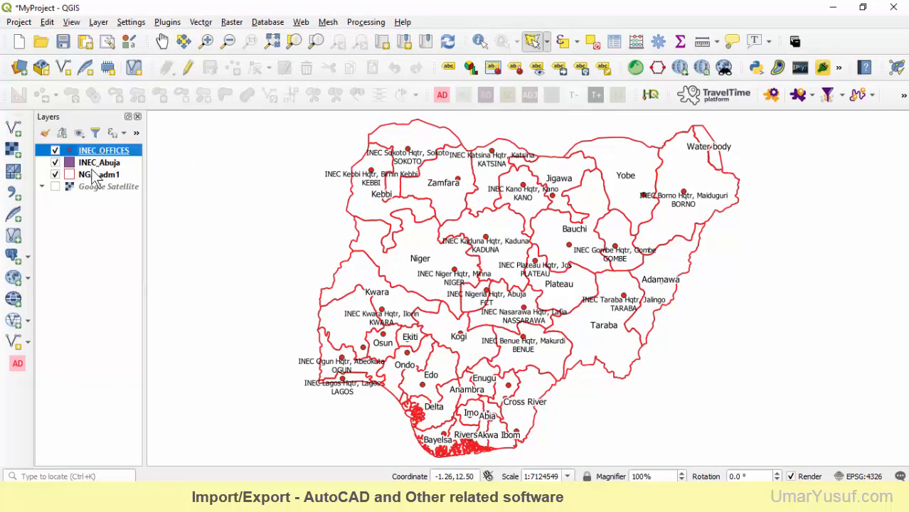
{"action": "left_click", "coordinate": [55, 162]}
{"action": "left_click", "coordinate": [55, 174]}
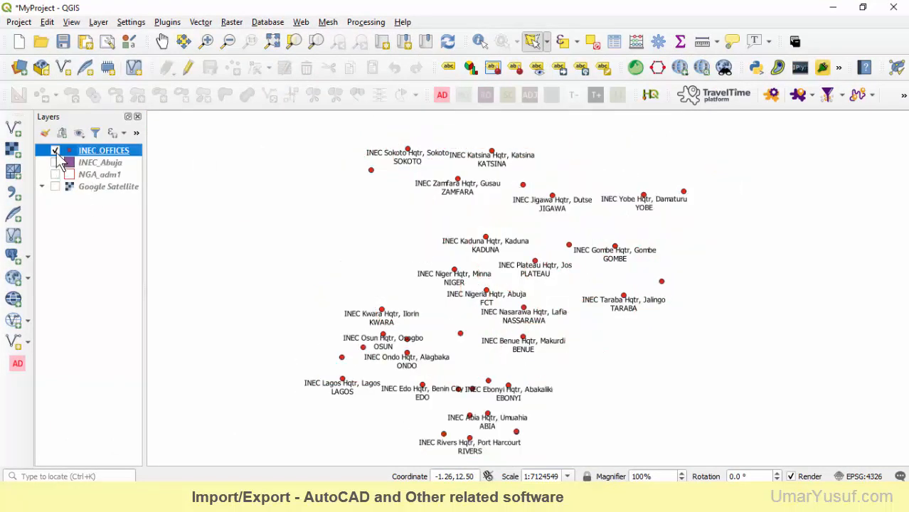
{"action": "left_click", "coordinate": [56, 151]}
{"action": "left_click", "coordinate": [55, 151]}
Begin exporting the INEC_OFFICES layer's features with AutoCAD DXF as the output format
{"action": "right_click", "coordinate": [113, 156]}
{"action": "mouse_move", "coordinate": [142, 376]}
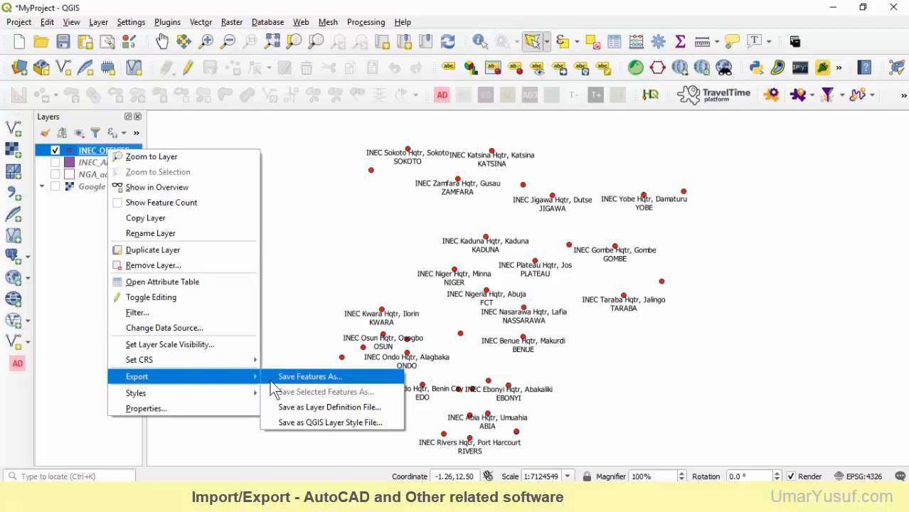
{"action": "left_click", "coordinate": [329, 377]}
{"action": "left_click", "coordinate": [320, 104]}
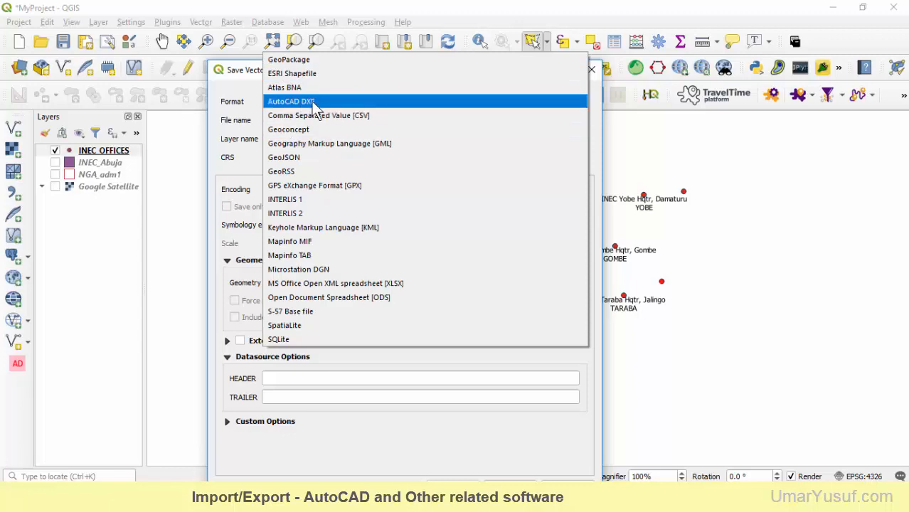
{"action": "left_click", "coordinate": [307, 108]}
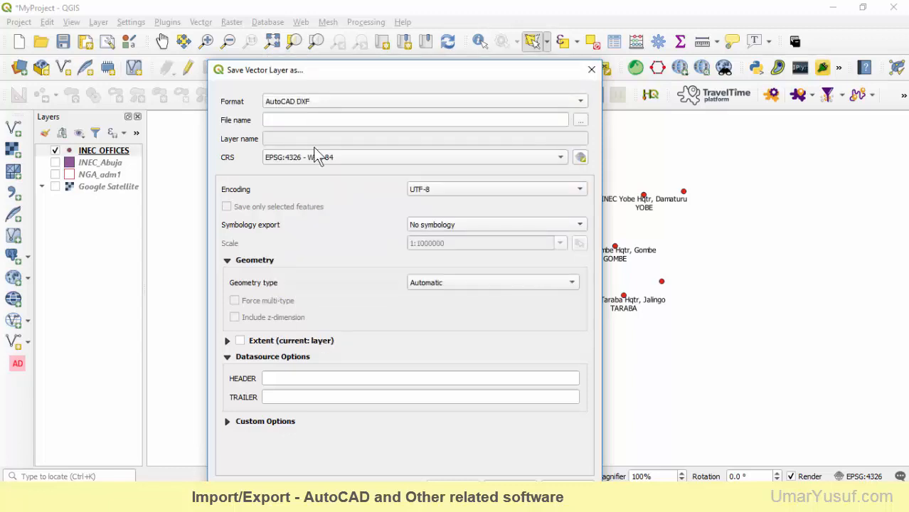
Name the DXF output INEC_Offices in the QGIS "other files" folder and run the export
{"action": "left_click", "coordinate": [580, 120]}
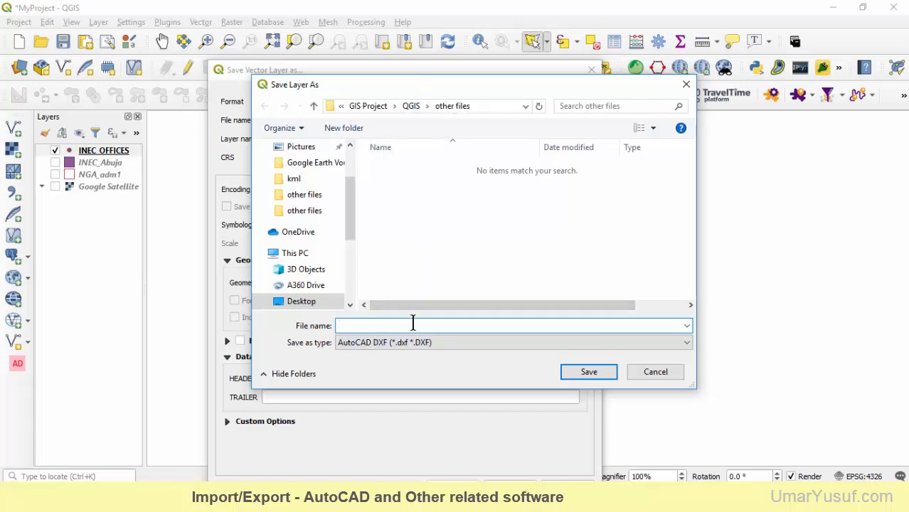
{"action": "type", "text": "INEC_Offices"}
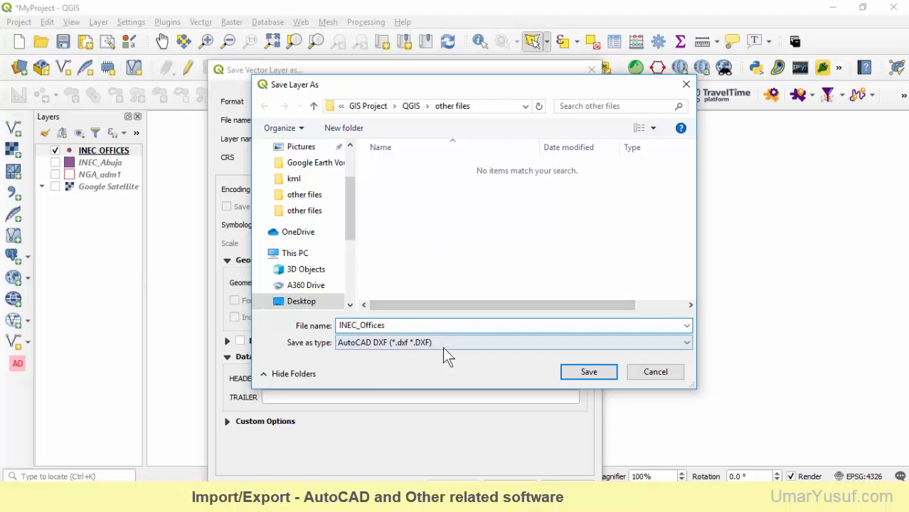
{"action": "left_click", "coordinate": [442, 343]}
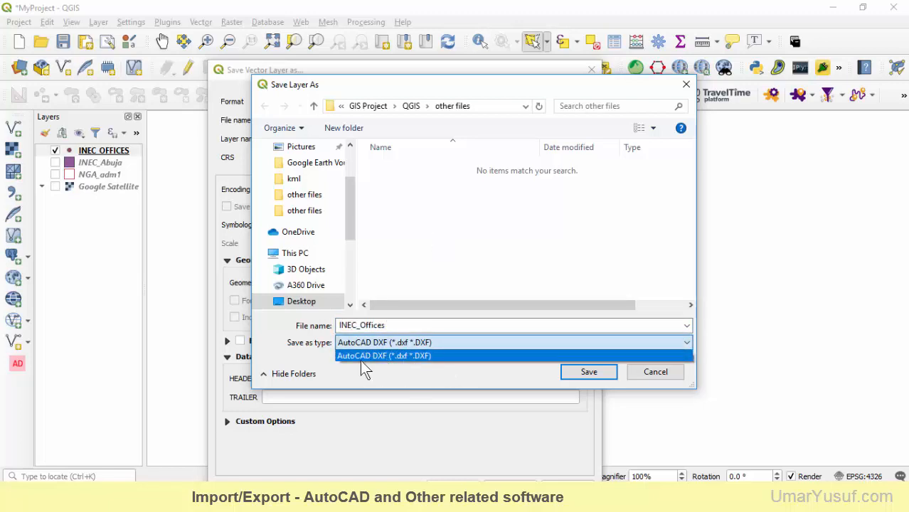
{"action": "left_click", "coordinate": [399, 357]}
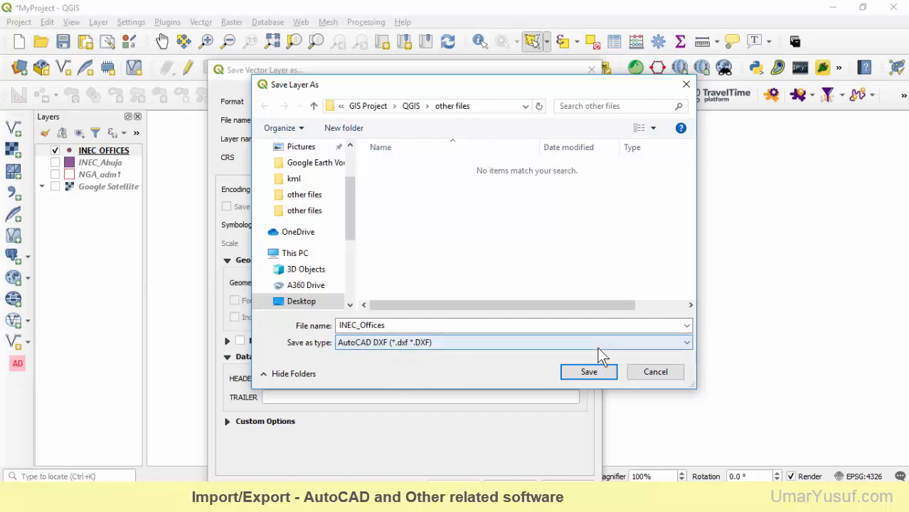
{"action": "left_click", "coordinate": [588, 372]}
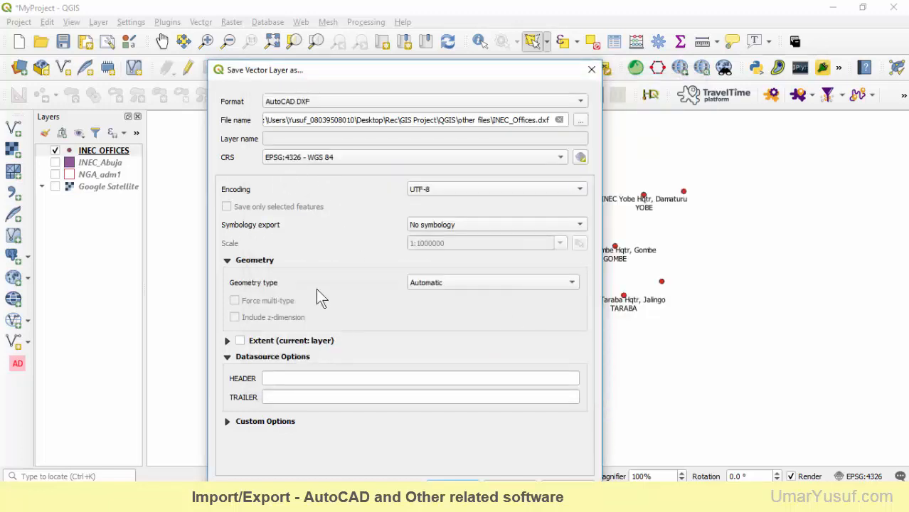
{"action": "left_click_drag", "start_coordinate": [405, 73], "coordinate": [418, 26]}
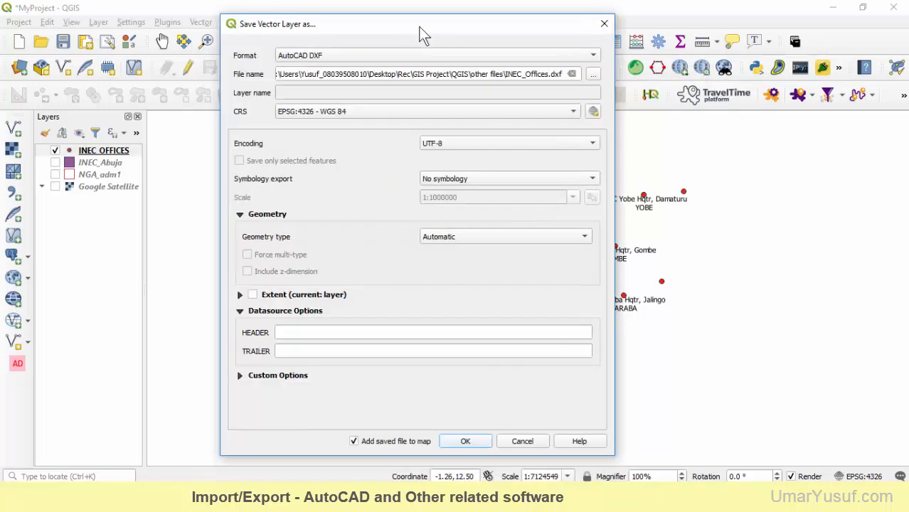
{"action": "left_click", "coordinate": [470, 444]}
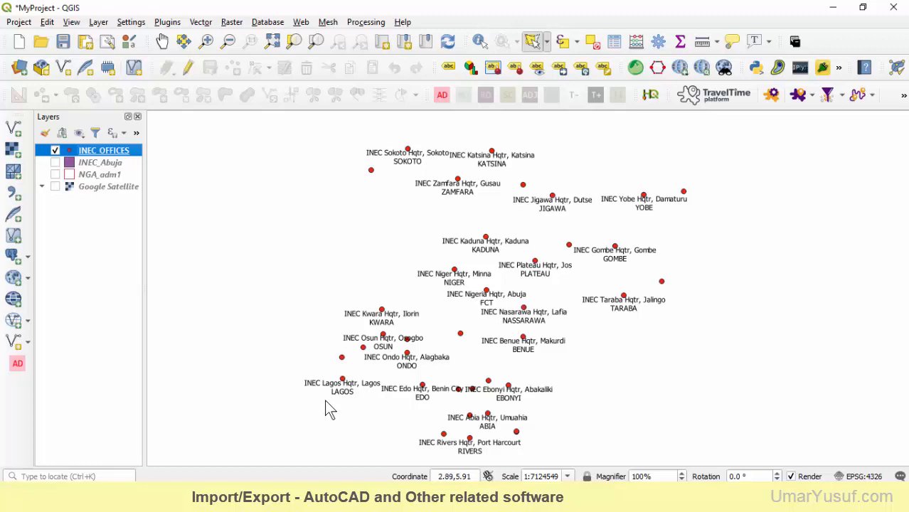
Check the exported INEC_Offices DXF file in File Explorer and display the folder's full path
{"action": "left_click", "coordinate": [304, 497]}
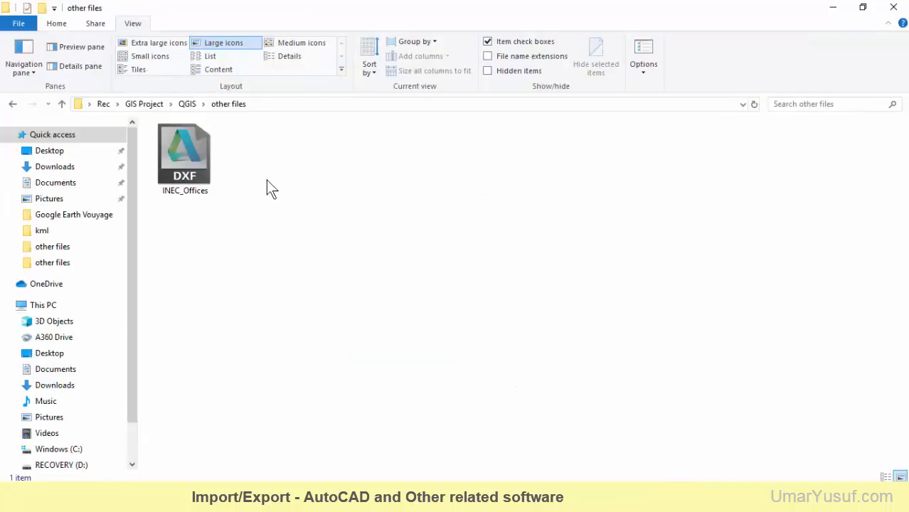
{"action": "left_click", "coordinate": [198, 169]}
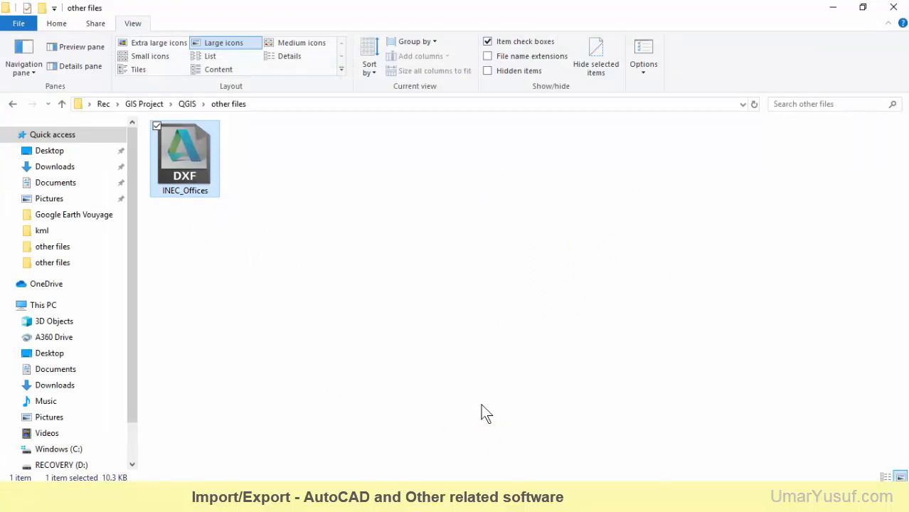
{"action": "left_click", "coordinate": [368, 103]}
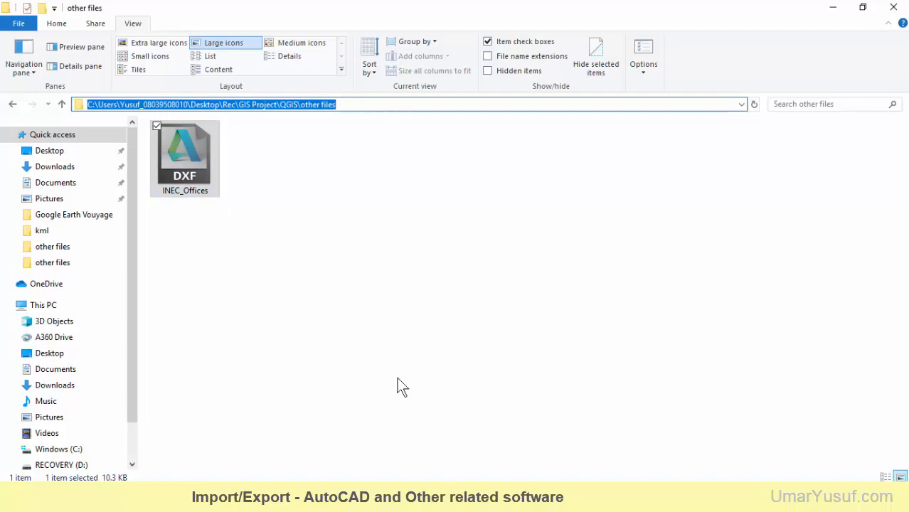
Switch to AutoCAD and open the INEC_Offices DXF file from the GIS Project > QGIS > "other files" folder
{"action": "left_click", "coordinate": [486, 435]}
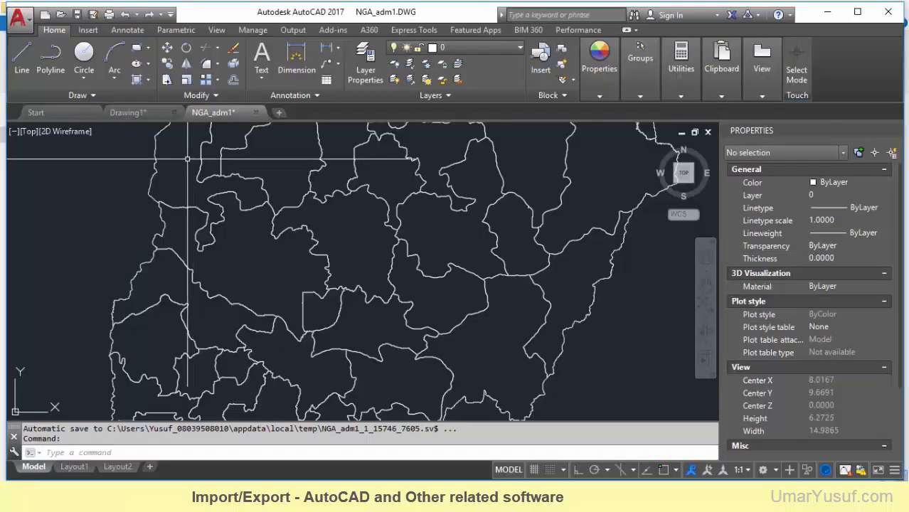
{"action": "left_click", "coordinate": [62, 21]}
{"action": "left_click", "coordinate": [405, 105]}
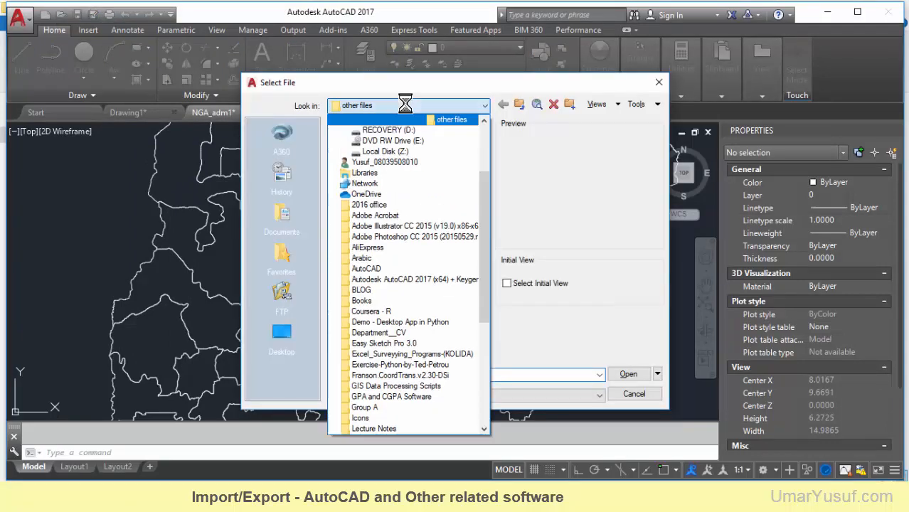
{"action": "left_click", "coordinate": [438, 194]}
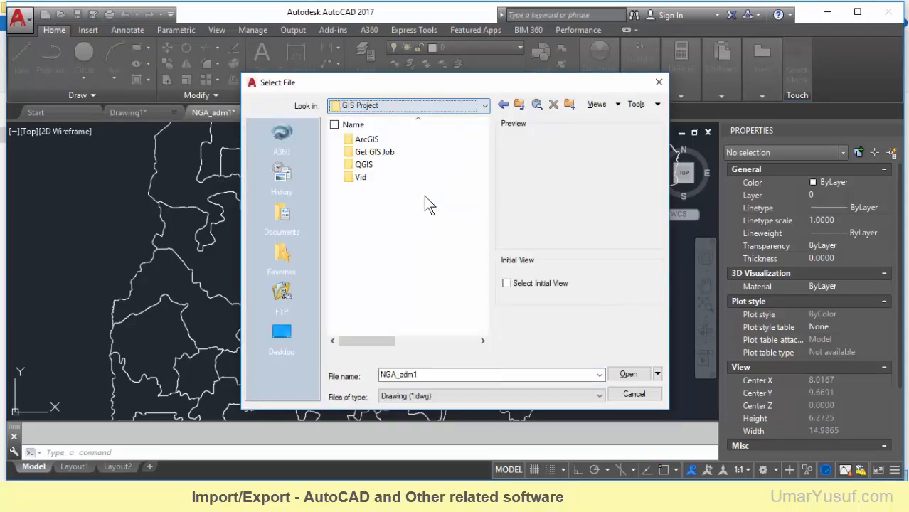
{"action": "double_click", "coordinate": [373, 165]}
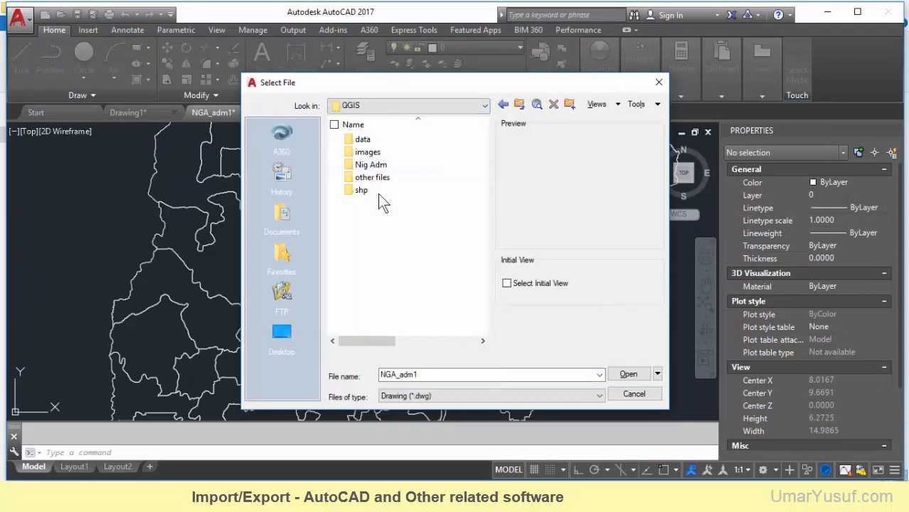
{"action": "double_click", "coordinate": [377, 178]}
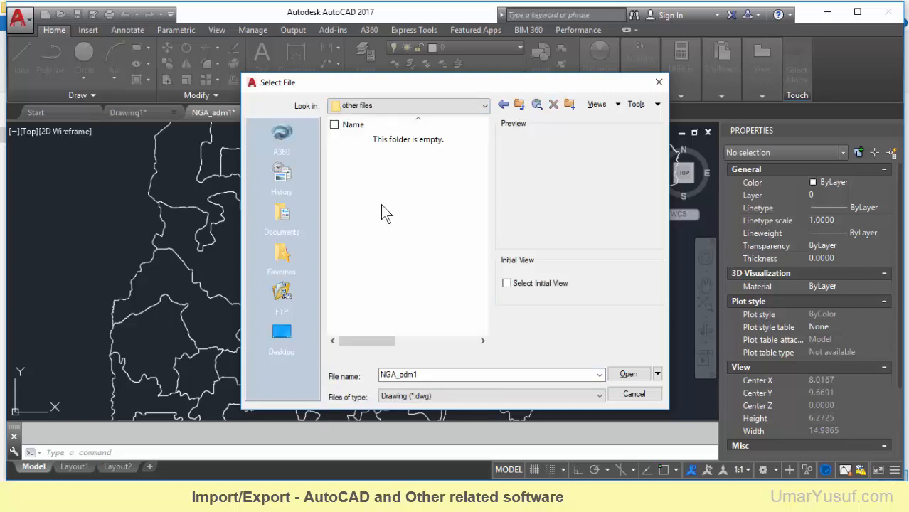
{"action": "left_click", "coordinate": [563, 397]}
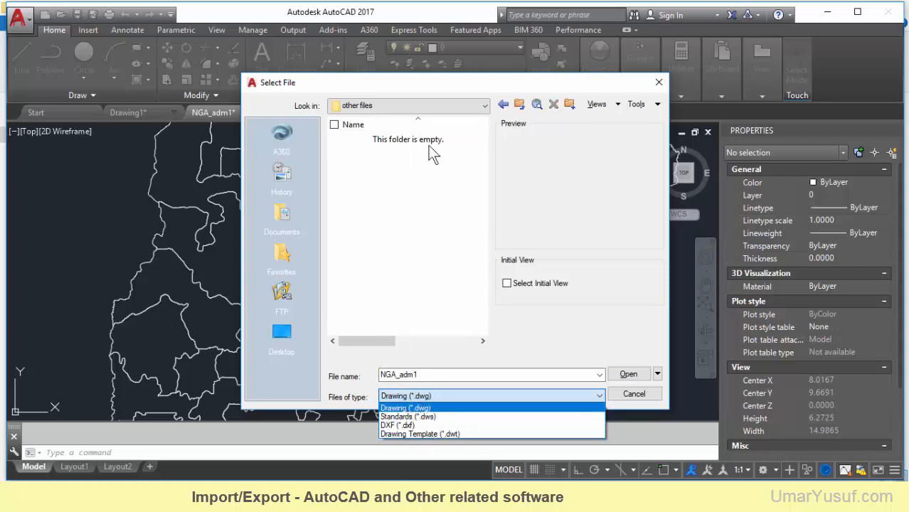
{"action": "left_click", "coordinate": [412, 424]}
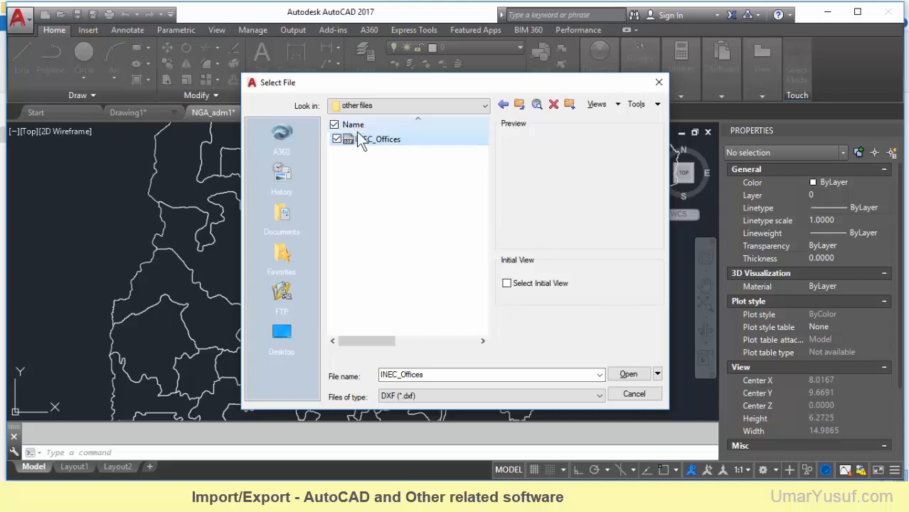
{"action": "left_click", "coordinate": [622, 371]}
Set the point style in the INEC_Offices drawing to the circle crossed by an X
{"action": "left_click", "coordinate": [107, 452]}
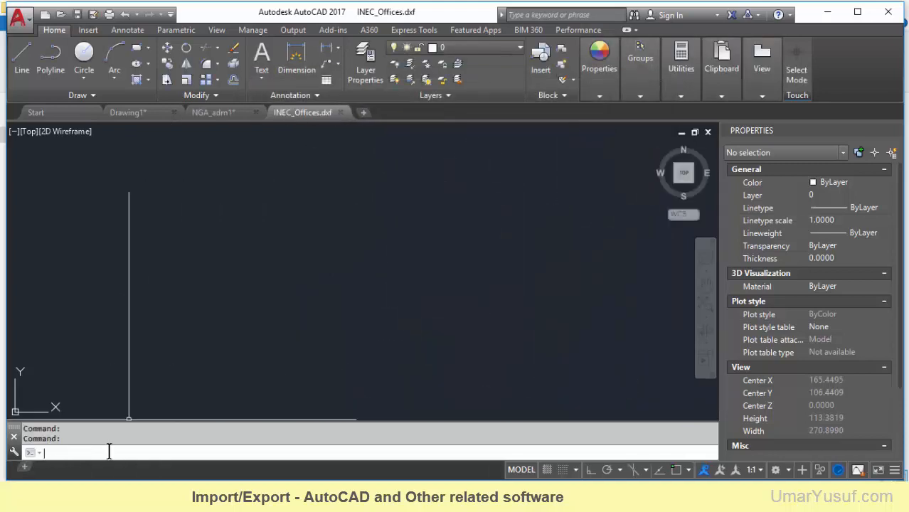
{"action": "type", "text": "z"}
{"action": "key", "text": "Return"}
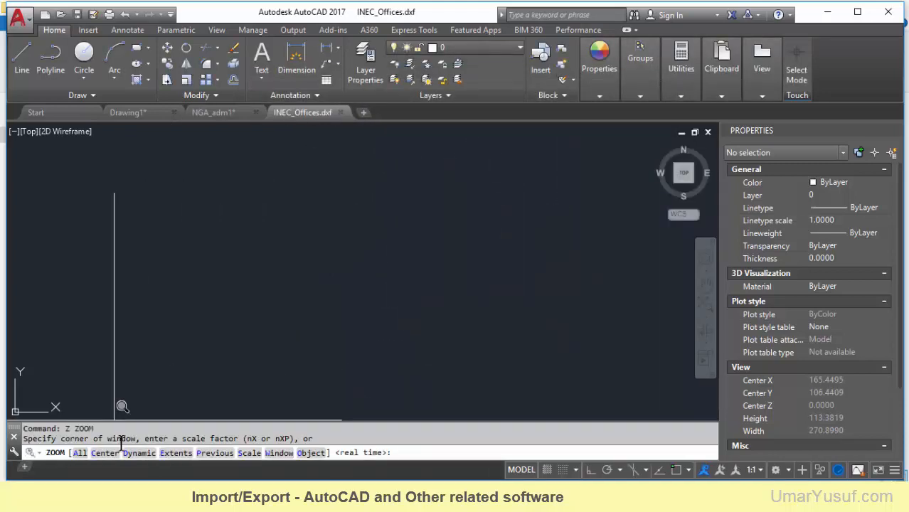
{"action": "type", "text": "e"}
{"action": "key", "text": "Return"}
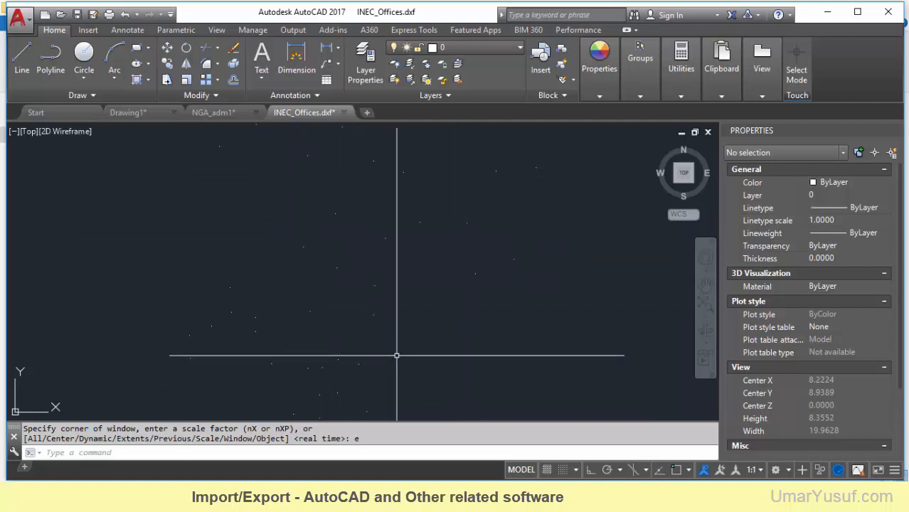
{"action": "type", "text": "P"}
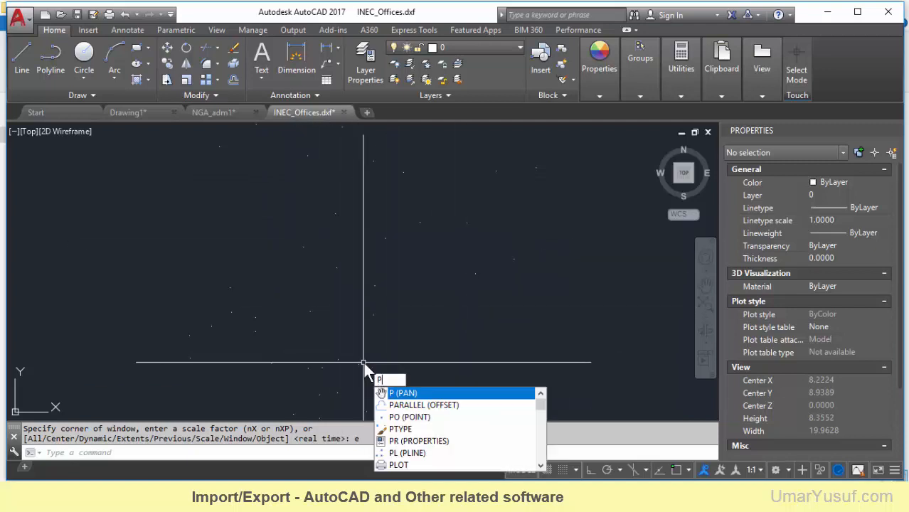
{"action": "type", "text": "TYPE"}
{"action": "key", "text": "Return"}
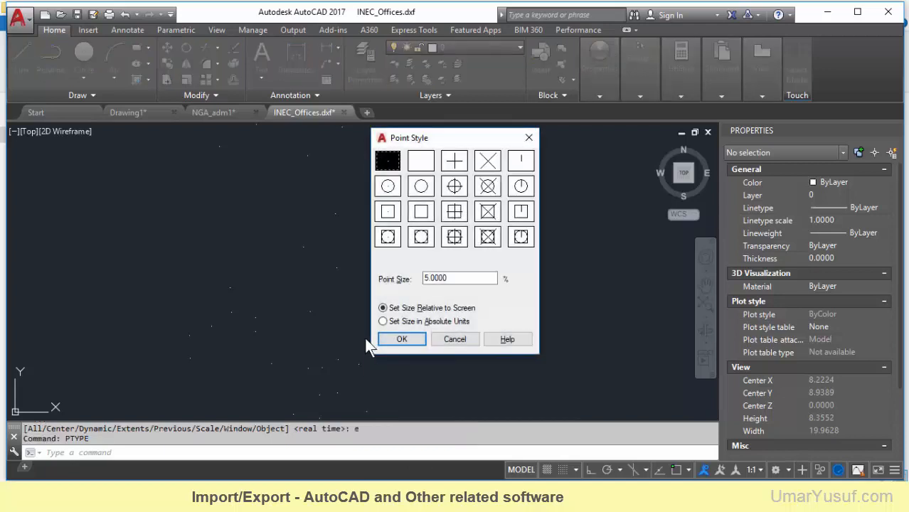
{"action": "left_click", "coordinate": [487, 186]}
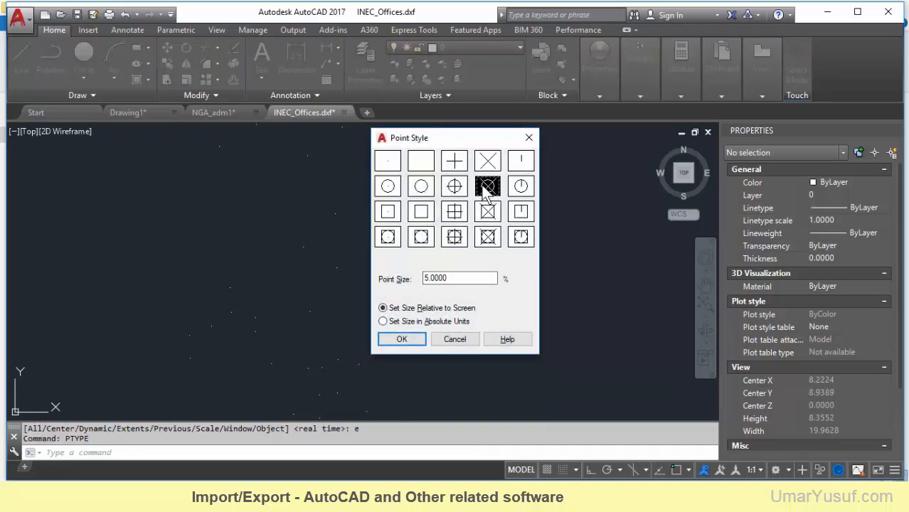
{"action": "left_click", "coordinate": [402, 339]}
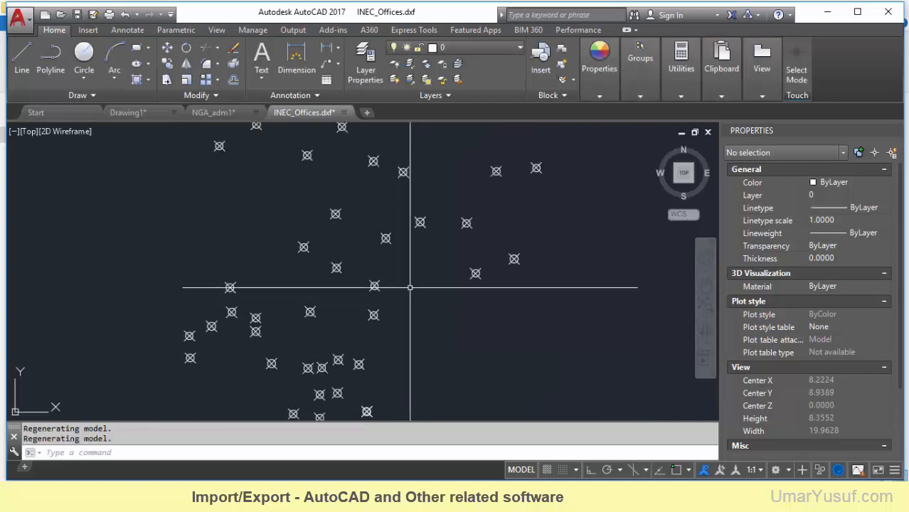
Examine the INEC_Offices points and compare them with the state boundaries in the NGA_adm1 drawing
{"action": "scroll", "coordinate": [278, 197], "scroll_direction": "down", "scroll_amount": 2}
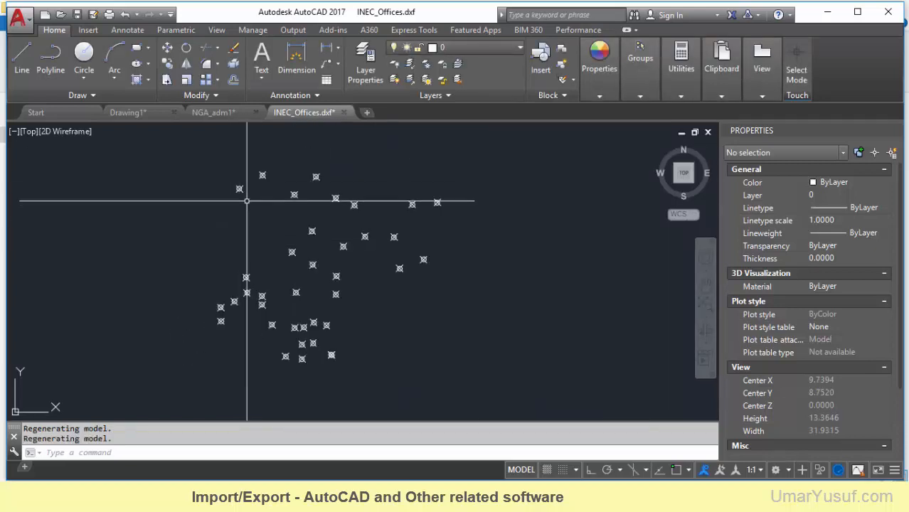
{"action": "scroll", "coordinate": [239, 179], "scroll_direction": "up", "scroll_amount": 2}
{"action": "scroll", "coordinate": [249, 188], "scroll_direction": "down", "scroll_amount": 2}
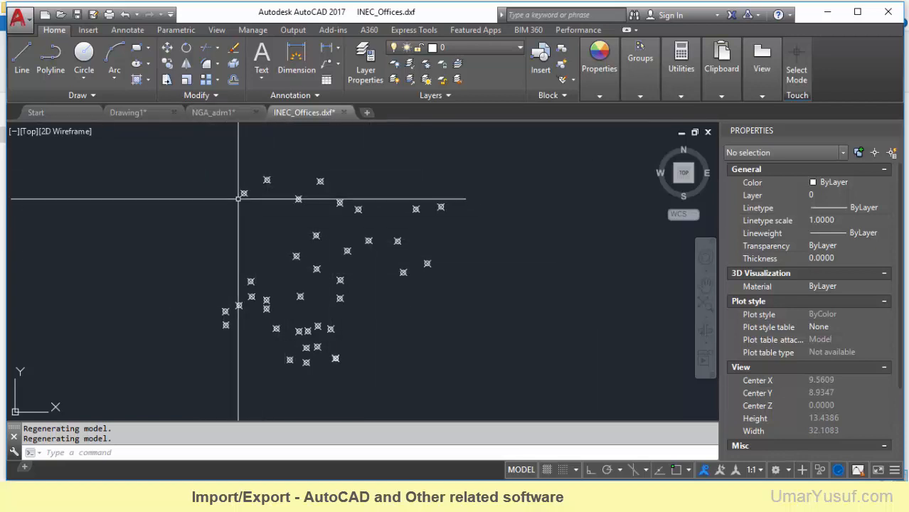
{"action": "left_click", "coordinate": [213, 112]}
{"action": "scroll", "coordinate": [264, 206], "scroll_direction": "up", "scroll_amount": 3}
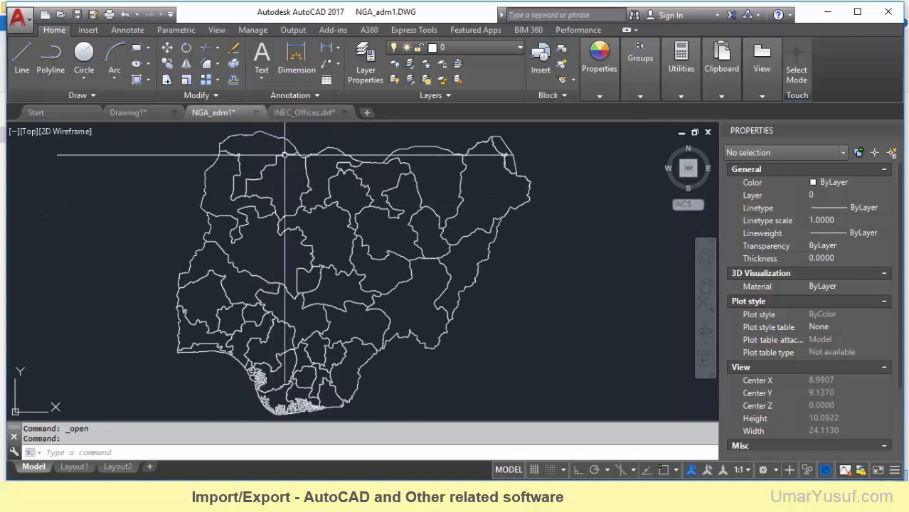
{"action": "scroll", "coordinate": [341, 163], "scroll_direction": "down", "scroll_amount": 1}
{"action": "left_click", "coordinate": [303, 112]}
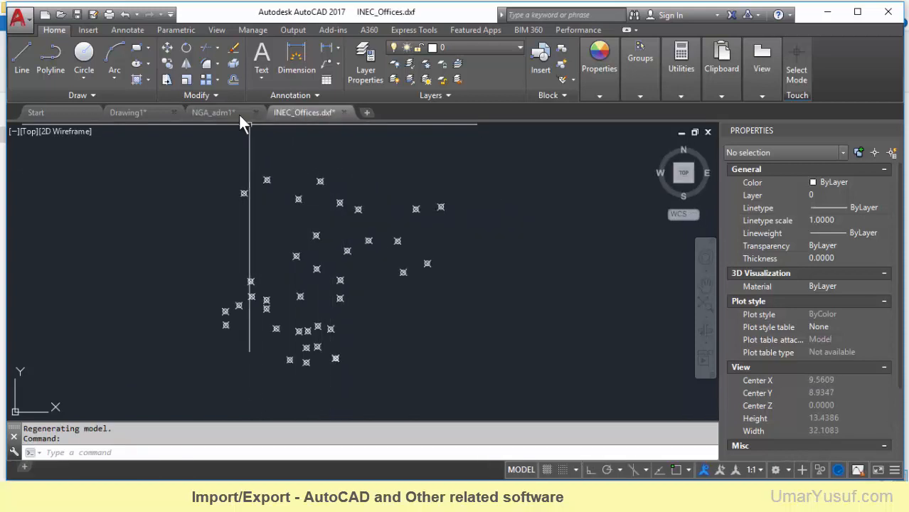
{"action": "left_click", "coordinate": [211, 114]}
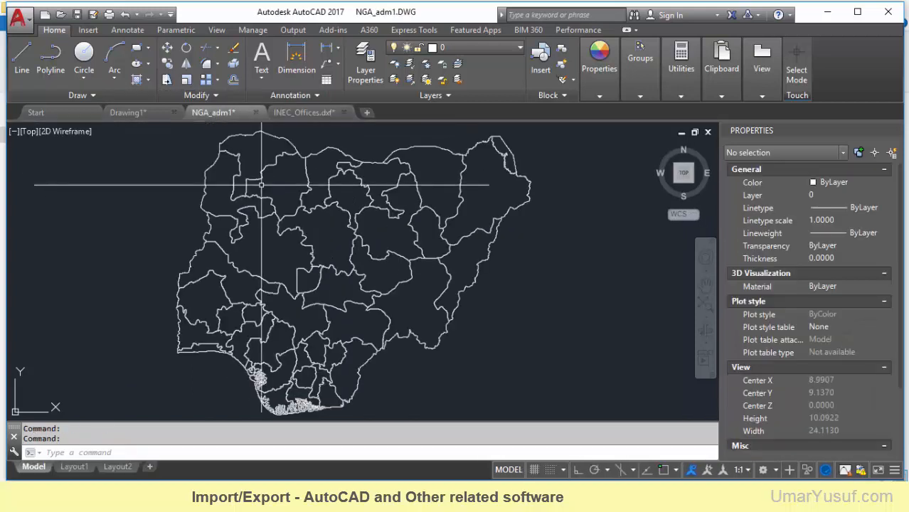
Leave the AutoCAD INEC_Offices drawing, switch to geojson.io in Chrome and check which file formats it can open
{"action": "left_click", "coordinate": [296, 114]}
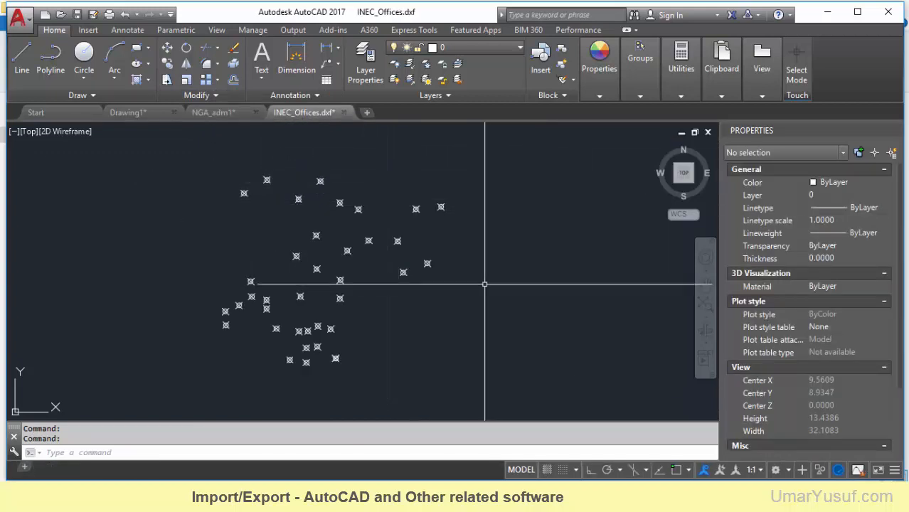
{"action": "left_click", "coordinate": [827, 14]}
{"action": "left_click", "coordinate": [825, 14]}
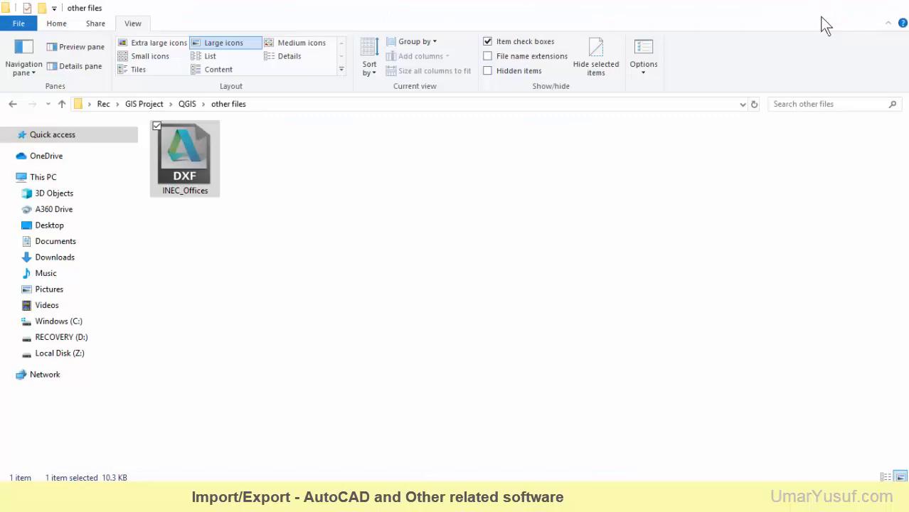
{"action": "left_click", "coordinate": [55, 174]}
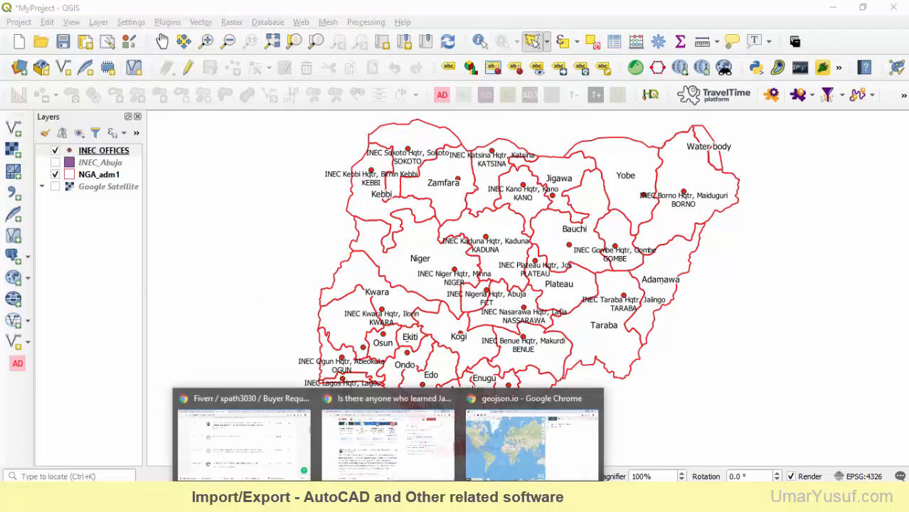
{"action": "left_click", "coordinate": [503, 441]}
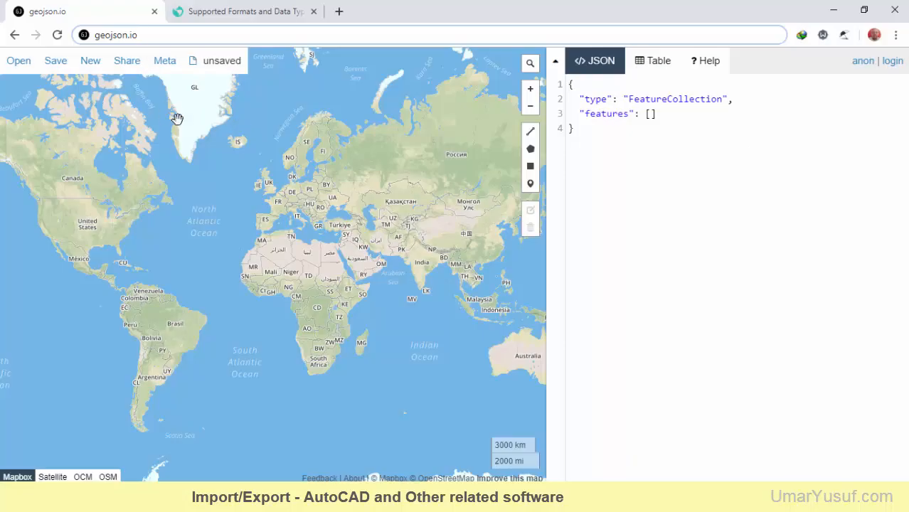
{"action": "mouse_move", "coordinate": [20, 67]}
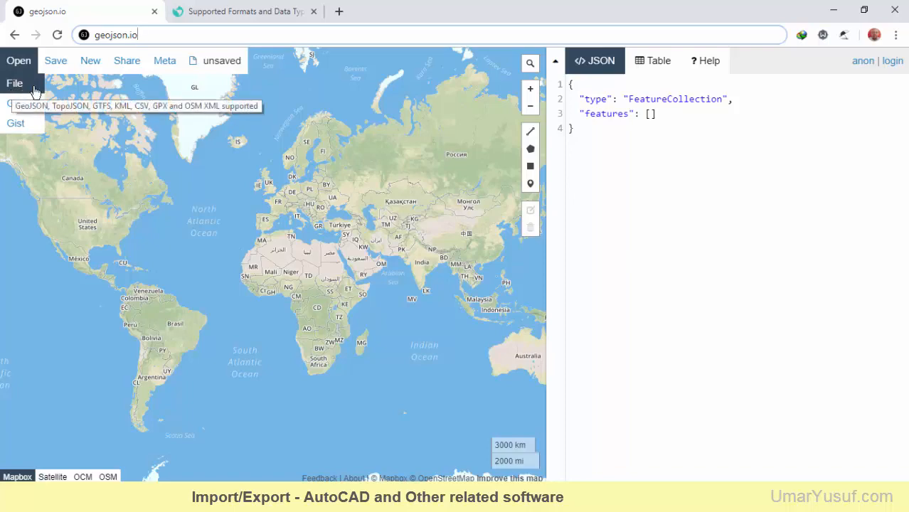
Switch back to the MyProject window in QGIS, select the NGA_adm1 layer and hide the INEC_OFFICES layer
{"action": "left_click", "coordinate": [833, 10]}
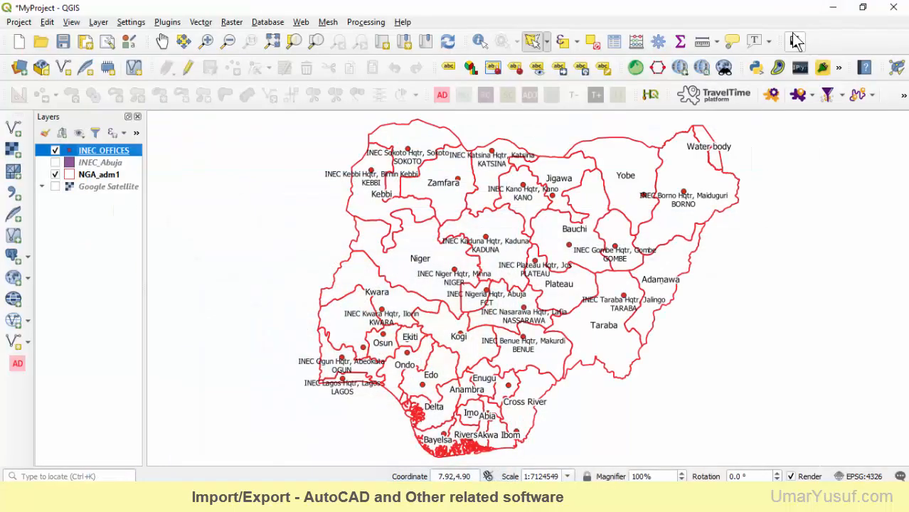
{"action": "left_click", "coordinate": [98, 175]}
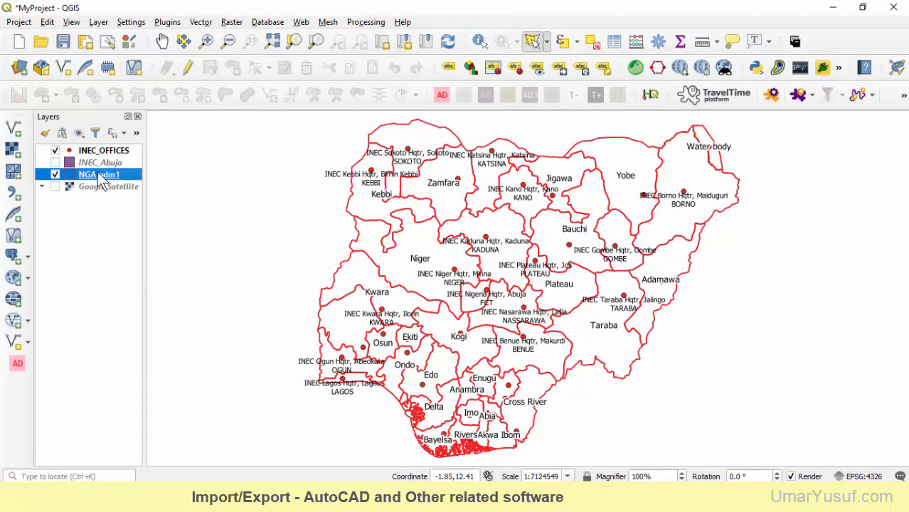
{"action": "left_click", "coordinate": [55, 150]}
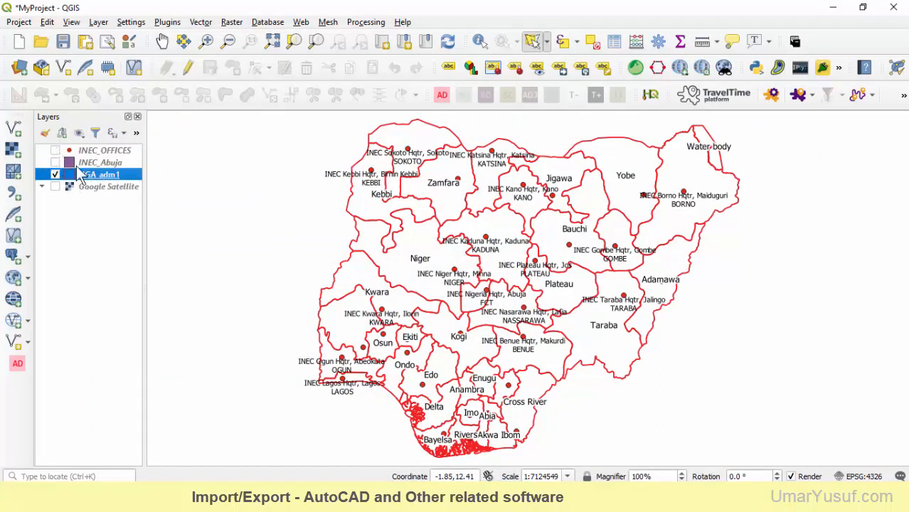
Start exporting the NGA_adm1 layer's features and set the output format to GeoJSON
{"action": "right_click", "coordinate": [106, 174]}
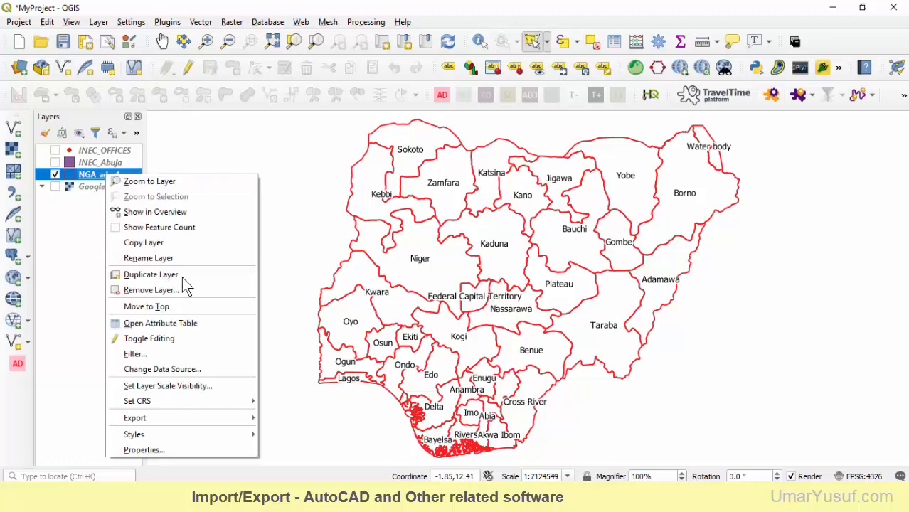
{"action": "mouse_move", "coordinate": [166, 417]}
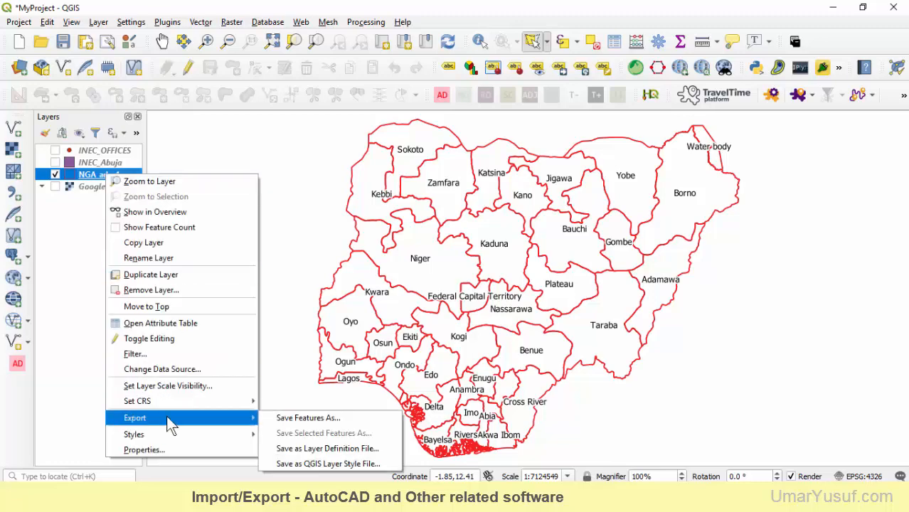
{"action": "left_click", "coordinate": [302, 419]}
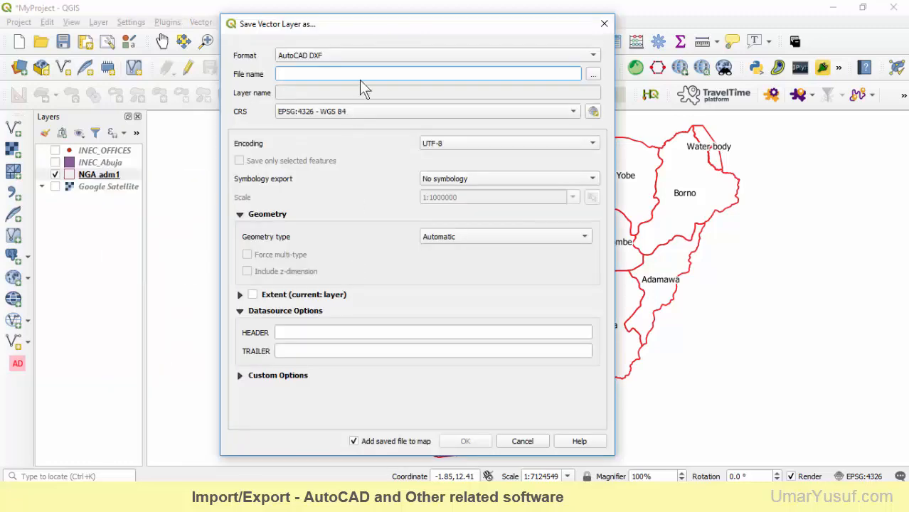
{"action": "left_click", "coordinate": [432, 55]}
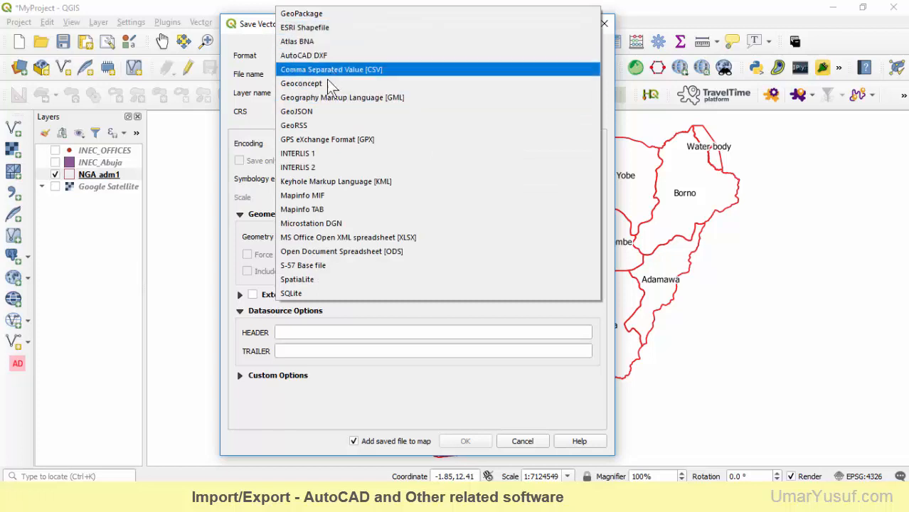
{"action": "left_click", "coordinate": [312, 111]}
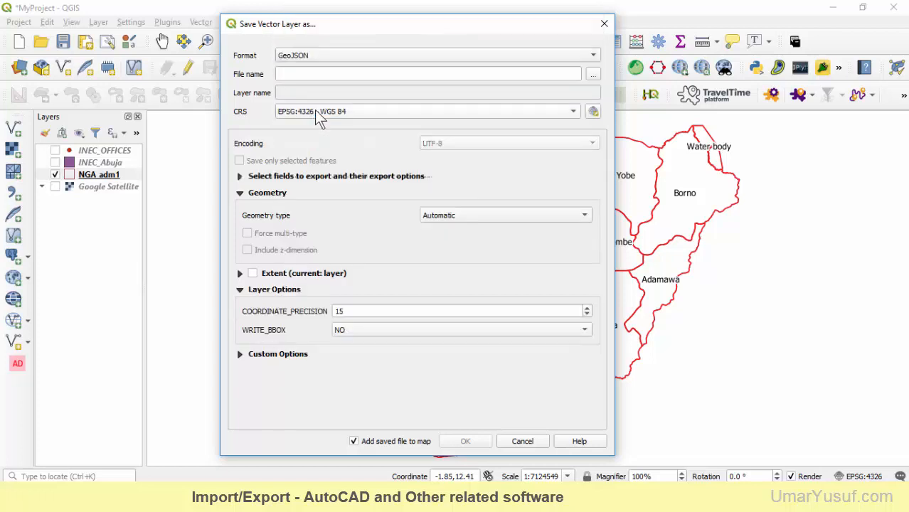
Export the layer as NGA_adm1 to the QGIS > "other files" folder, without adding the saved file to the map
{"action": "left_click", "coordinate": [597, 74]}
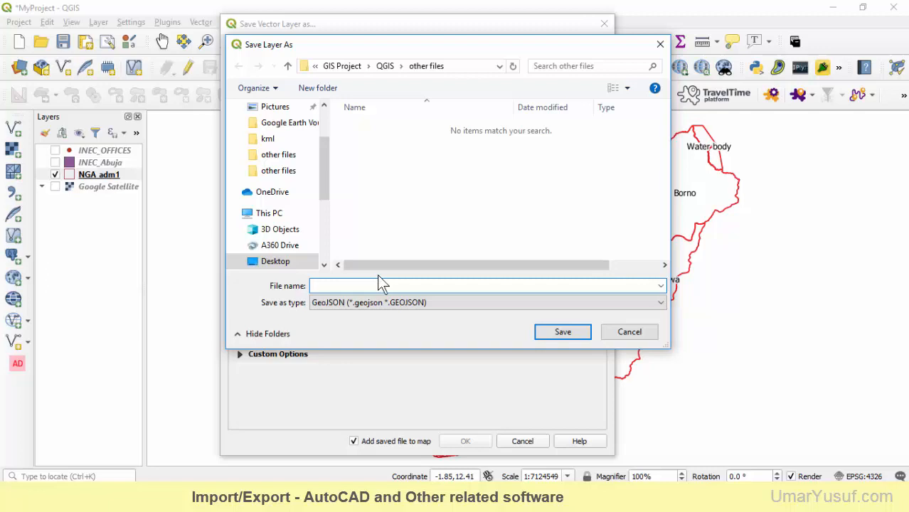
{"action": "type", "text": "GA_adm1"}
{"action": "left_click", "coordinate": [388, 307]}
{"action": "left_click", "coordinate": [393, 318]}
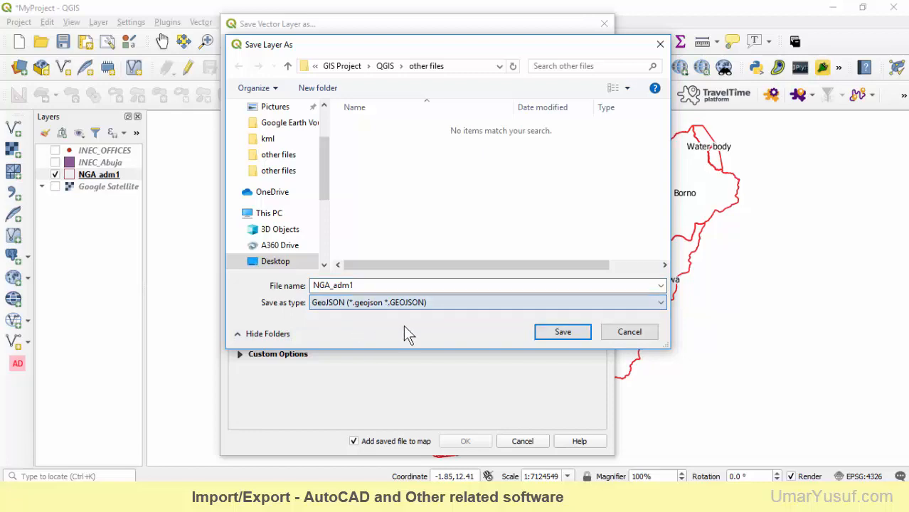
{"action": "left_click", "coordinate": [563, 332]}
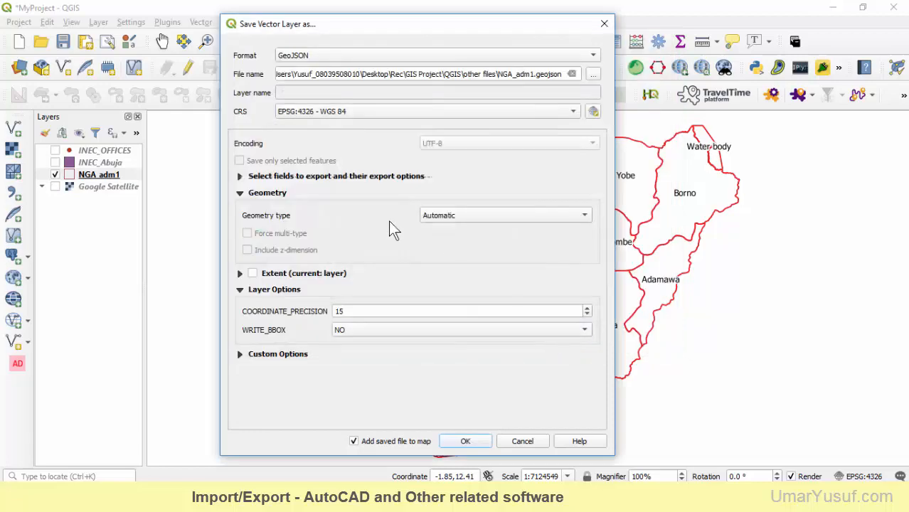
{"action": "left_click", "coordinate": [354, 441]}
{"action": "left_click", "coordinate": [465, 442]}
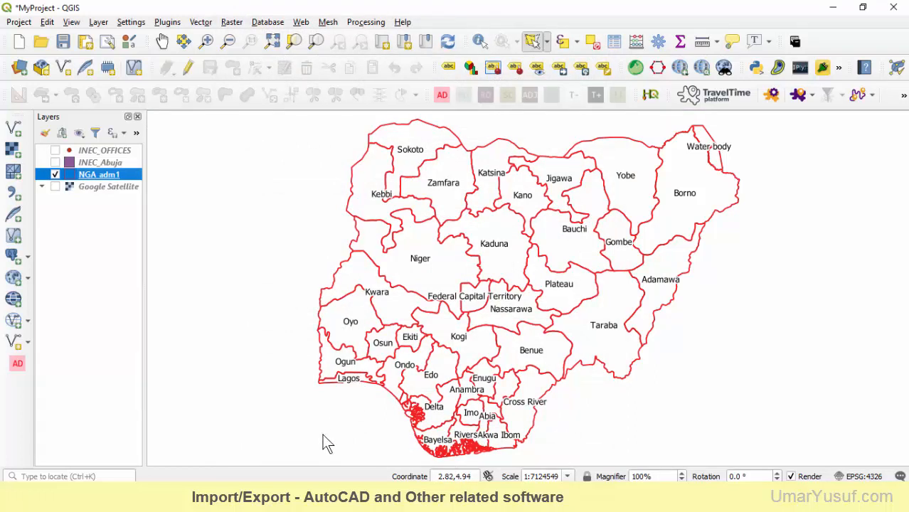
Check the exported NGA_adm1.geojson file in File Explorer and copy the path of its folder
{"action": "left_click", "coordinate": [318, 498]}
{"action": "left_click", "coordinate": [379, 444]}
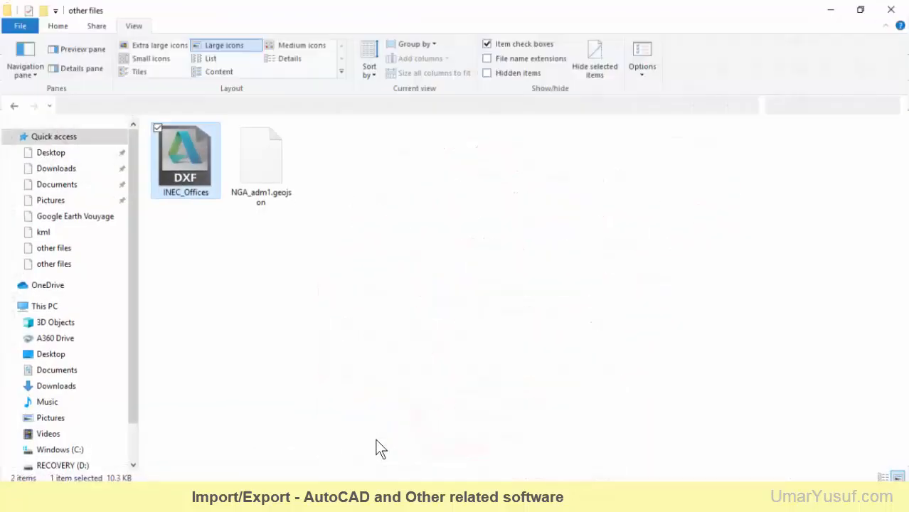
{"action": "left_click", "coordinate": [292, 200]}
{"action": "left_click", "coordinate": [338, 108]}
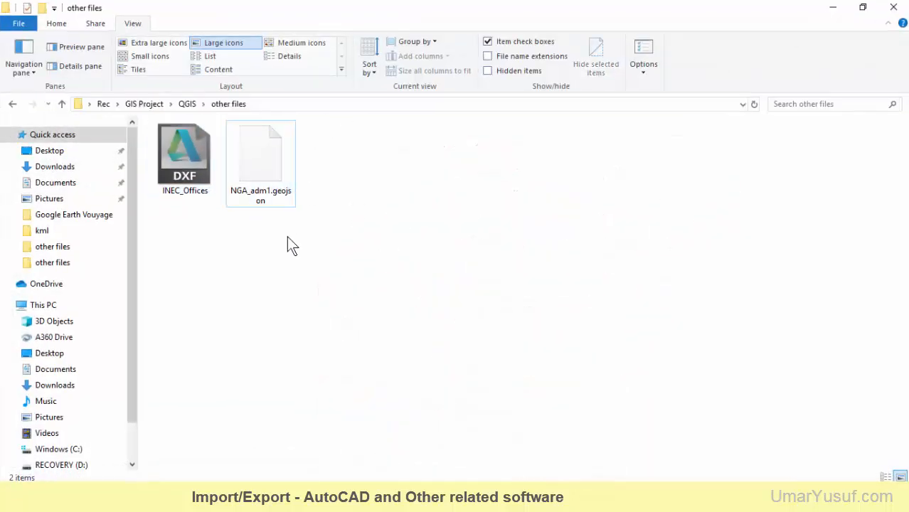
{"action": "key", "text": "alt+Tab"}
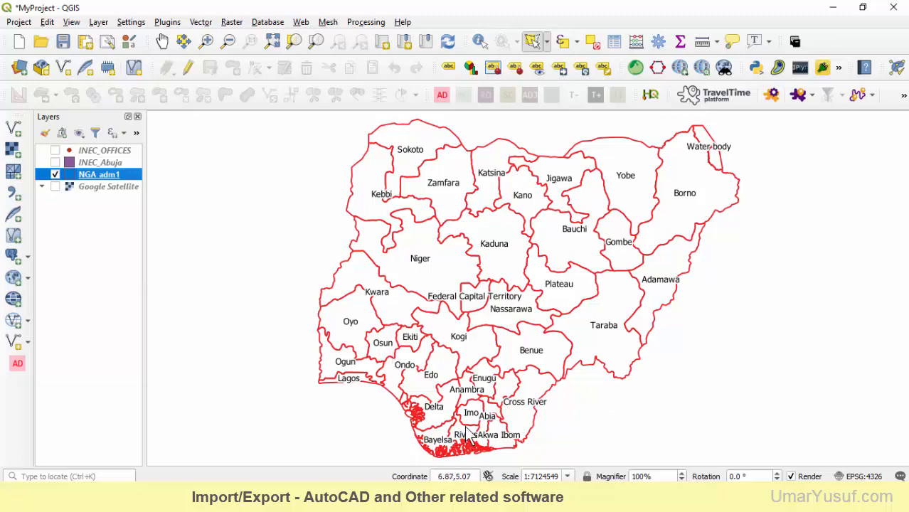
Switch to geojson.io and open NGA_adm1.geojson from the GIS Project > QGIS > "other files" folder
{"action": "left_click", "coordinate": [380, 496]}
{"action": "mouse_move", "coordinate": [10, 69]}
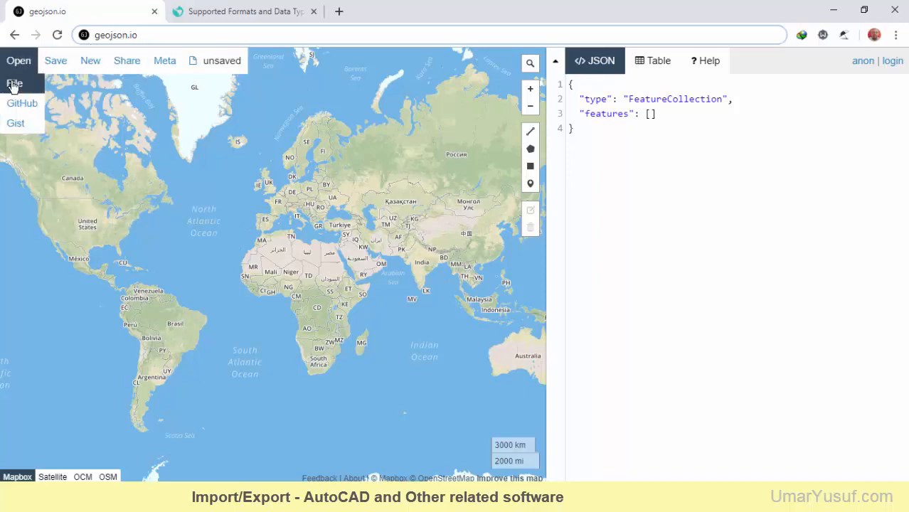
{"action": "left_click", "coordinate": [14, 83]}
{"action": "left_click", "coordinate": [393, 89]}
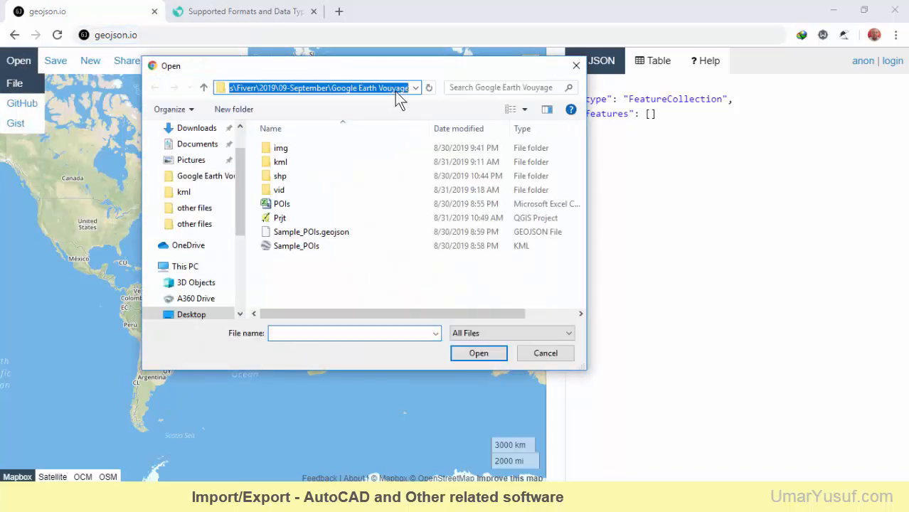
{"action": "key", "text": "ctrl+v"}
{"action": "key", "text": "Return"}
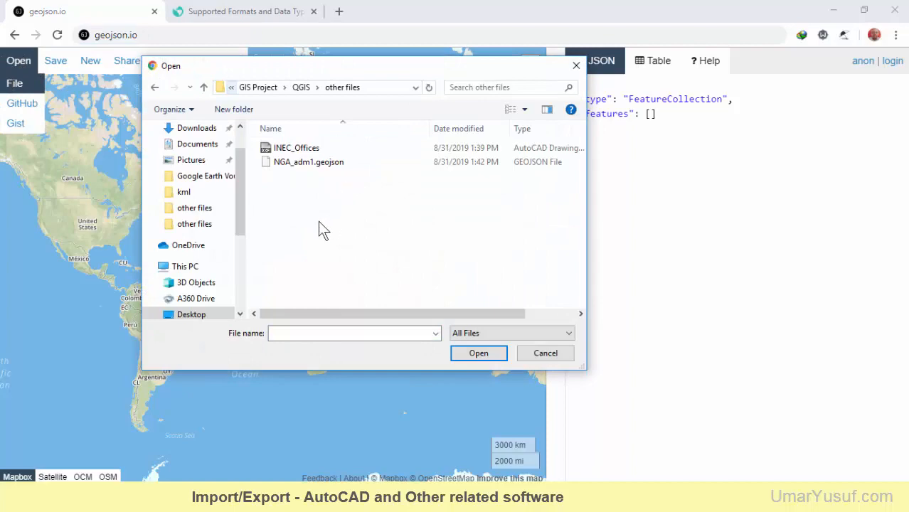
{"action": "left_click", "coordinate": [304, 163]}
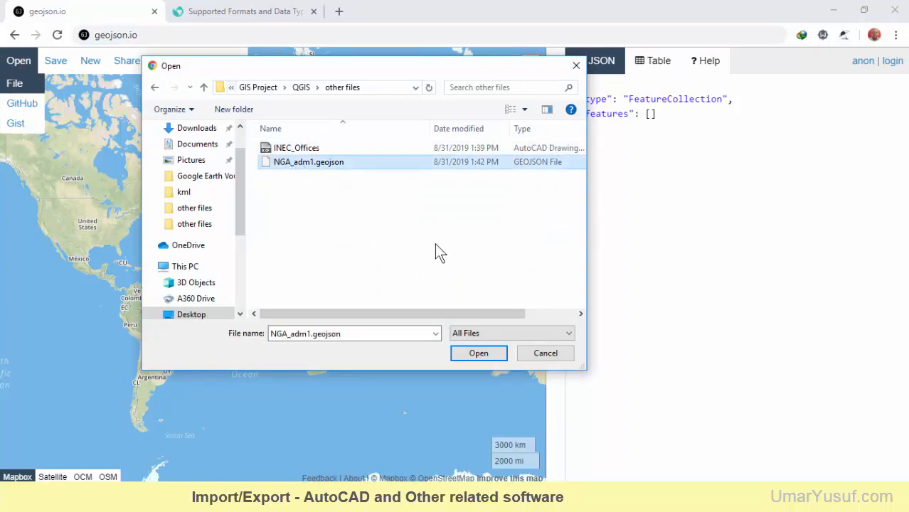
{"action": "left_click", "coordinate": [477, 353]}
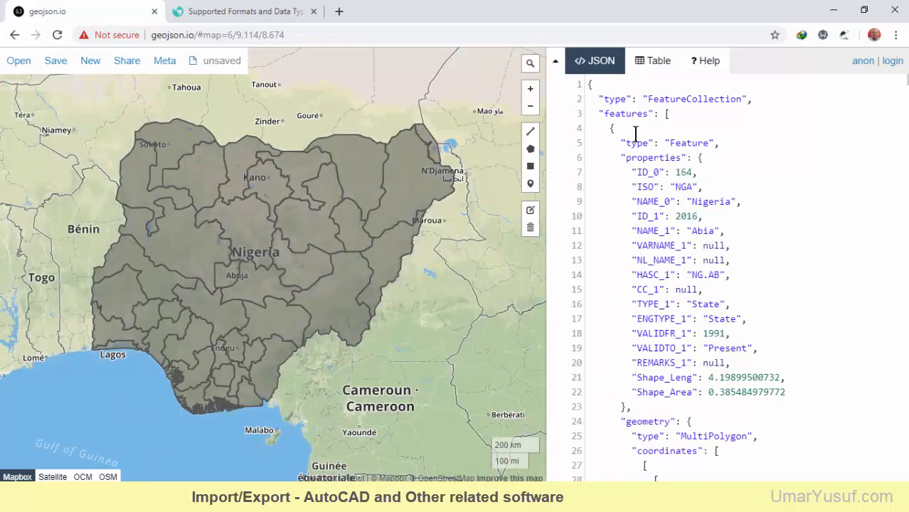
Examine the properties and geometry coordinates in the JSON code of the loaded state boundaries
{"action": "scroll", "coordinate": [673, 137], "scroll_direction": "down", "scroll_amount": 8}
{"action": "scroll", "coordinate": [673, 137], "scroll_direction": "down", "scroll_amount": 10}
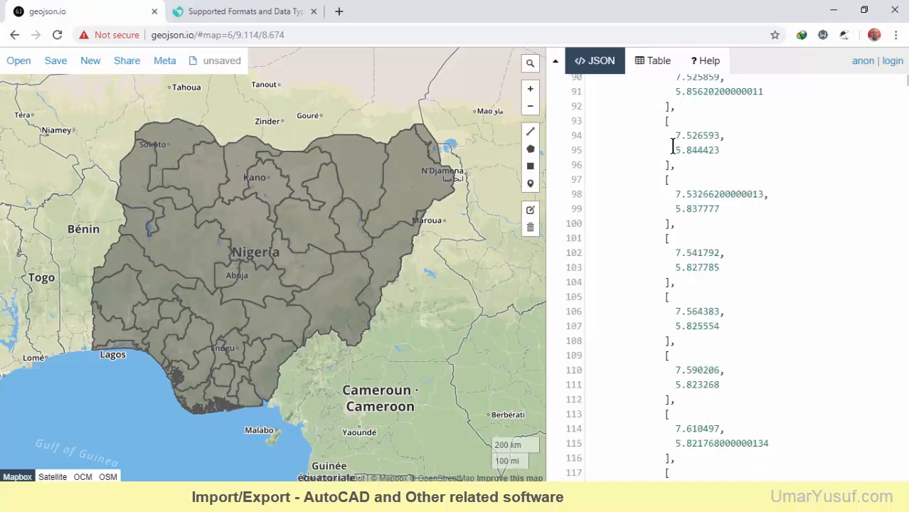
{"action": "scroll", "coordinate": [676, 156], "scroll_direction": "down", "scroll_amount": 9}
{"action": "scroll", "coordinate": [675, 156], "scroll_direction": "down", "scroll_amount": 4}
{"action": "scroll", "coordinate": [682, 157], "scroll_direction": "up", "scroll_amount": 20}
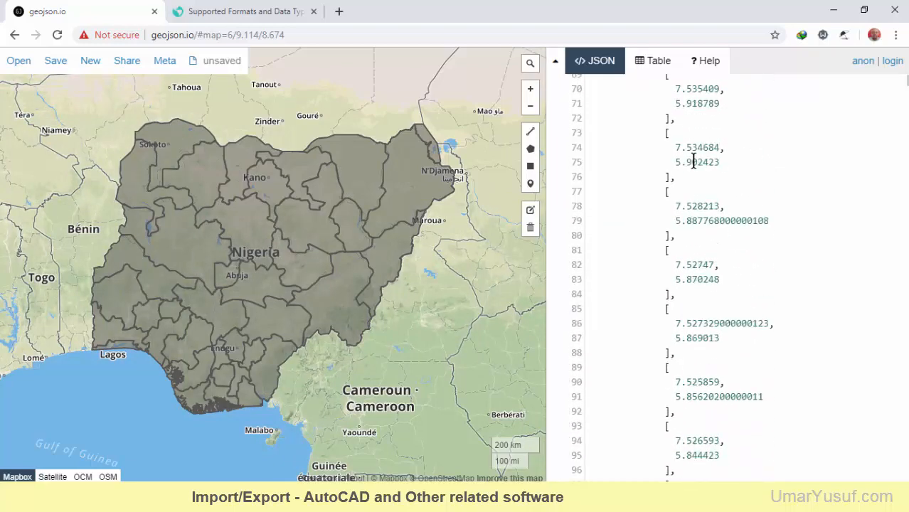
{"action": "scroll", "coordinate": [691, 158], "scroll_direction": "up", "scroll_amount": 9}
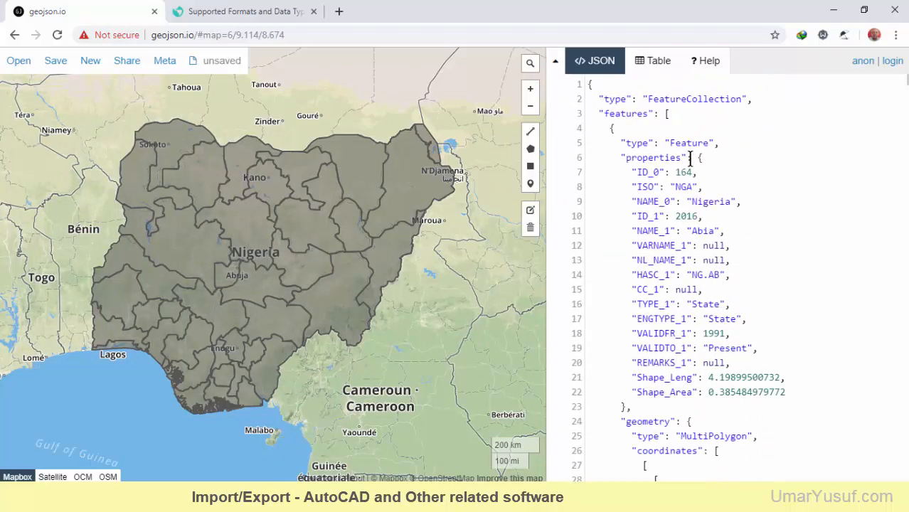
{"action": "scroll", "coordinate": [680, 155], "scroll_direction": "down", "scroll_amount": 5}
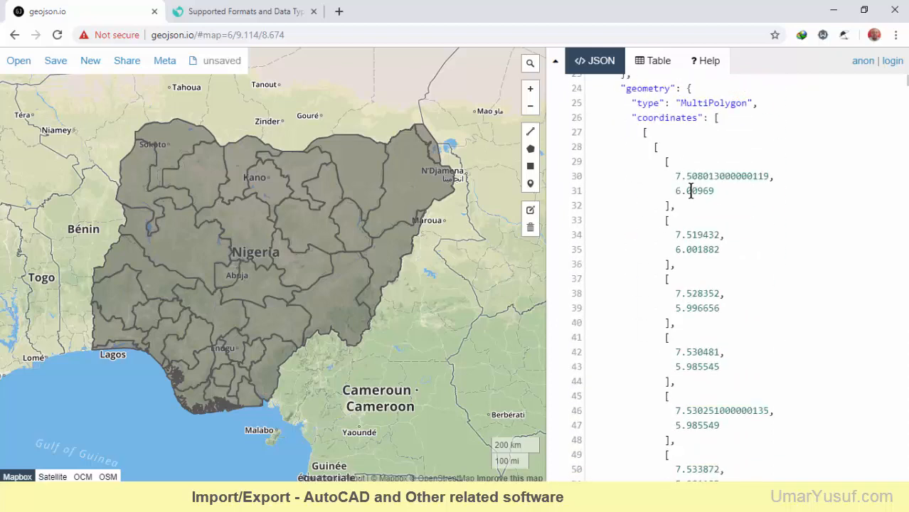
Delete the state polygon between Sokoto and Kano from the map and check the available save formats
{"action": "left_click", "coordinate": [354, 173]}
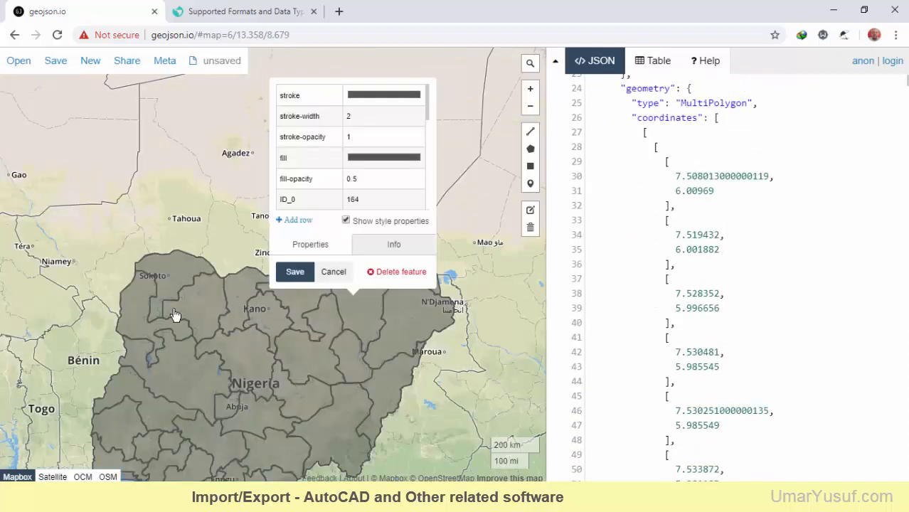
{"action": "left_click", "coordinate": [200, 311]}
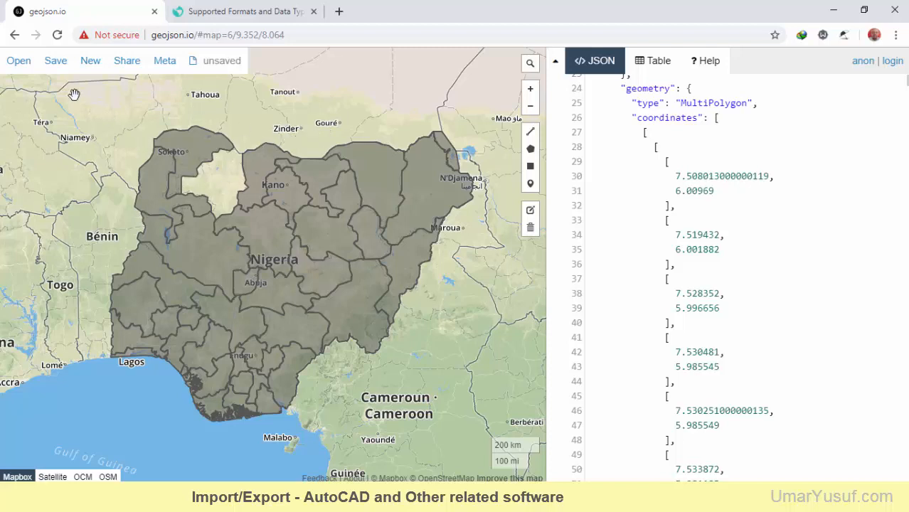
{"action": "mouse_move", "coordinate": [55, 68]}
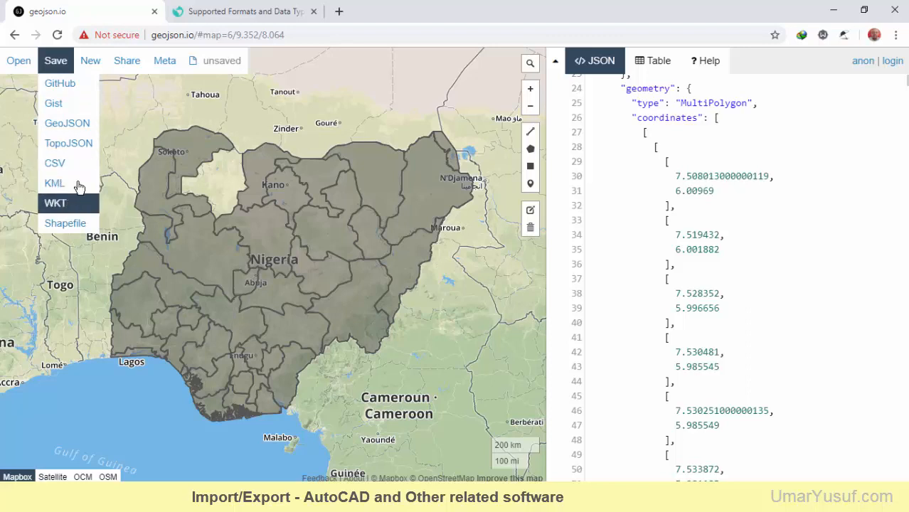
{"action": "left_click_drag", "start_coordinate": [145, 102], "coordinate": [140, 110]}
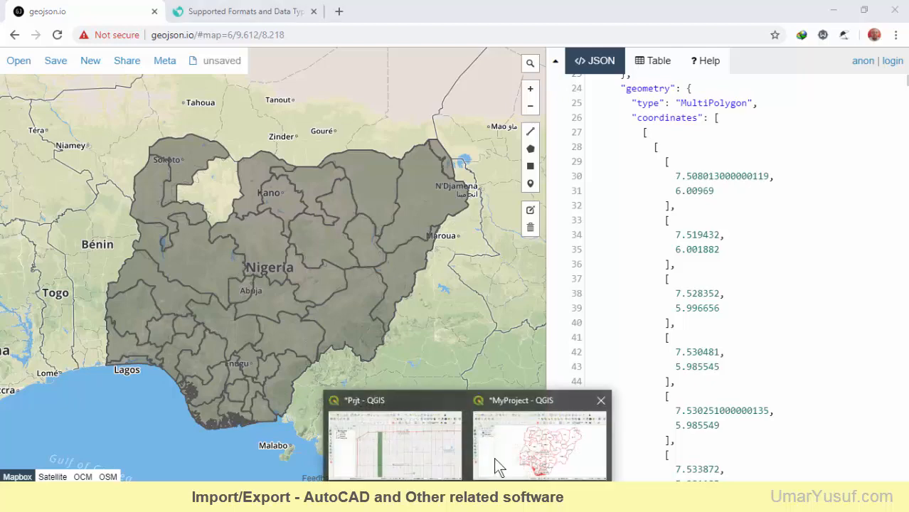
Return to the MyProject window in QGIS and switch to Google Earth Pro to view the NGA_adm1 layer
{"action": "left_click", "coordinate": [493, 457]}
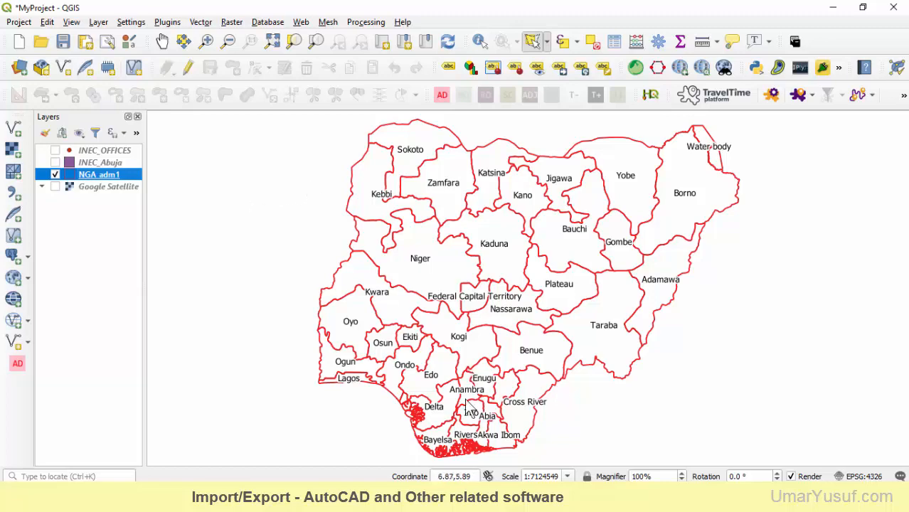
{"action": "left_click", "coordinate": [530, 497]}
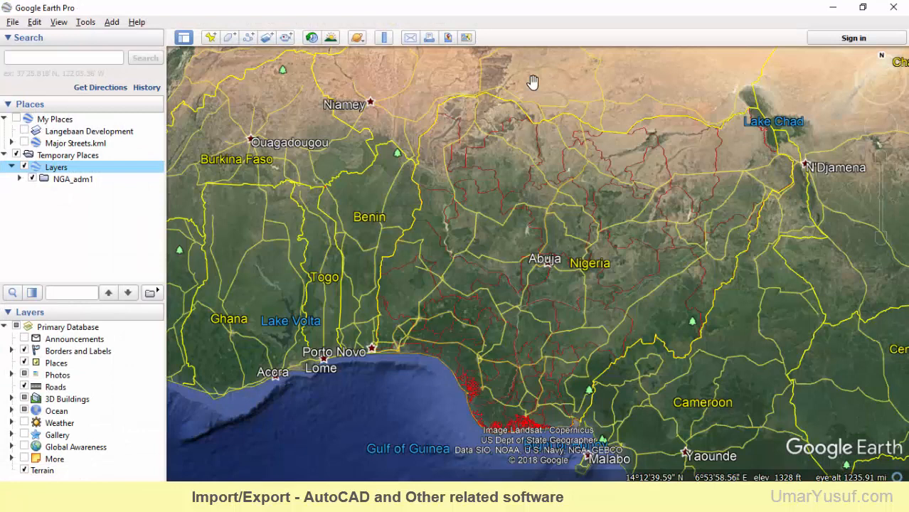